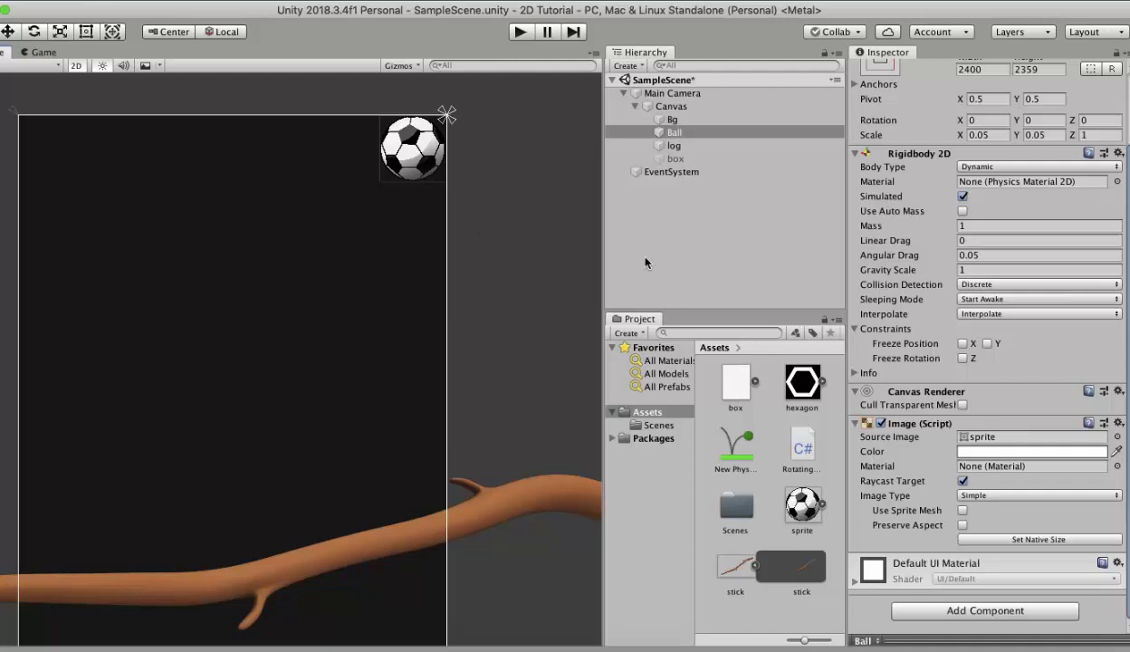
Add a Circle Collider 2D component to the Ball object.
left_click(714, 136)
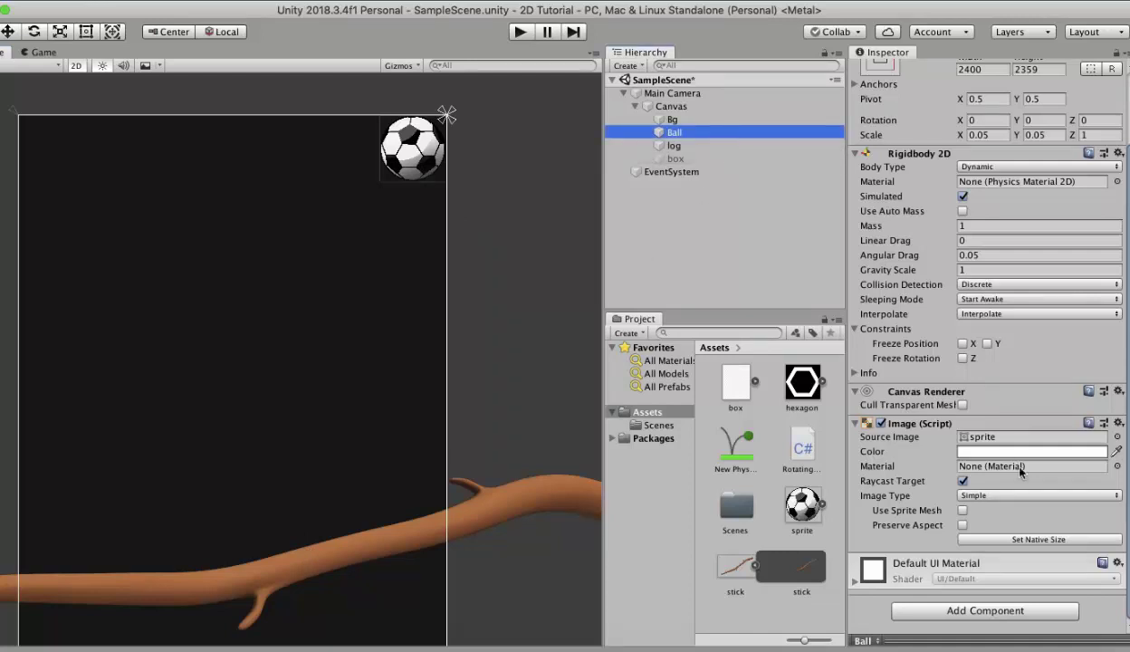
left_click(969, 612)
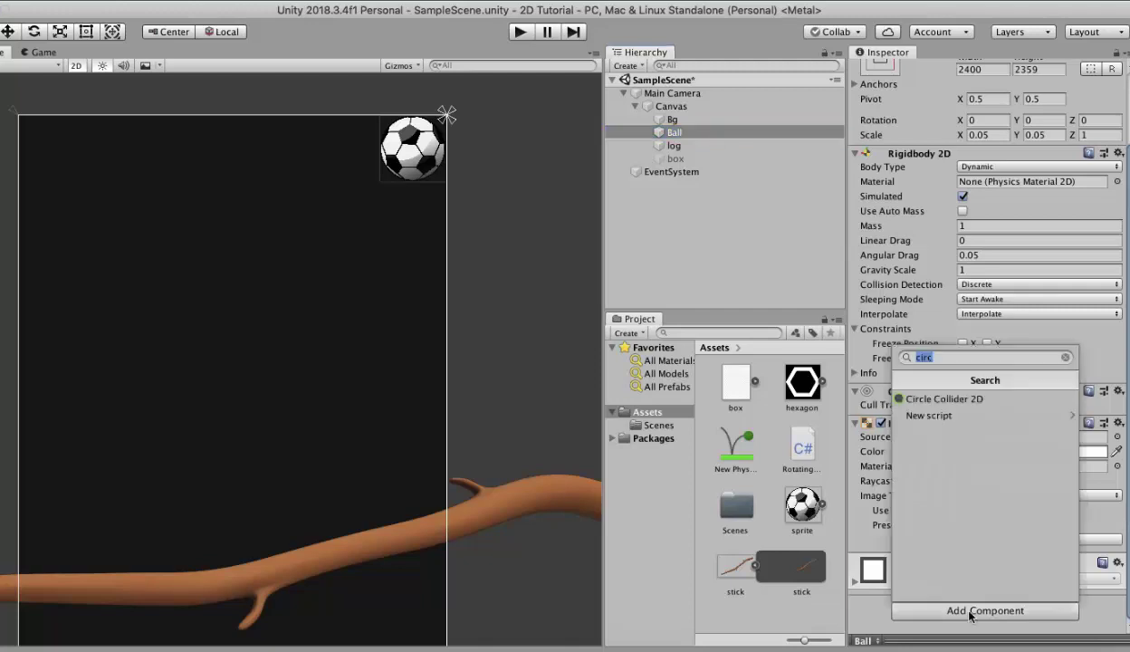
left_click(1099, 616)
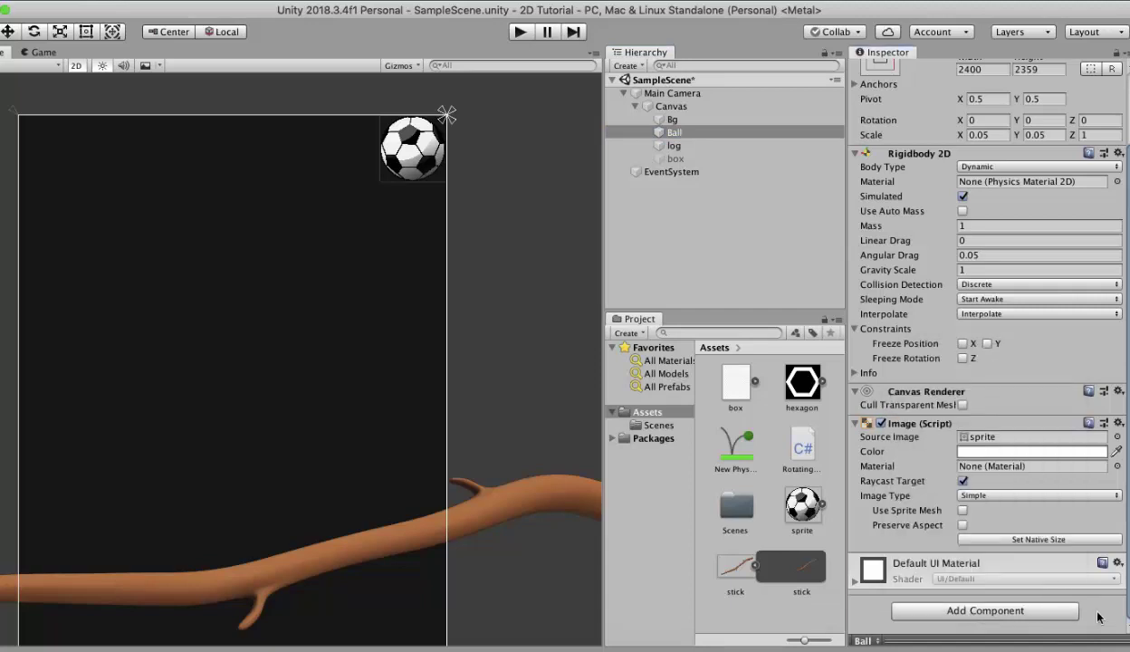
left_click(1003, 614)
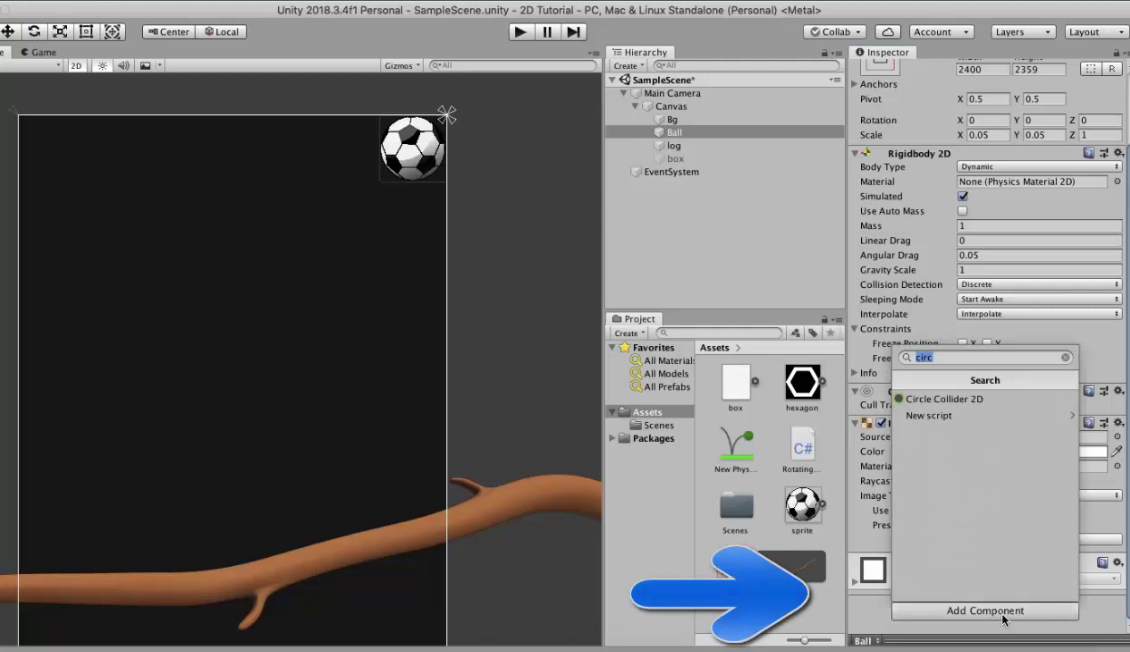
type("cir")
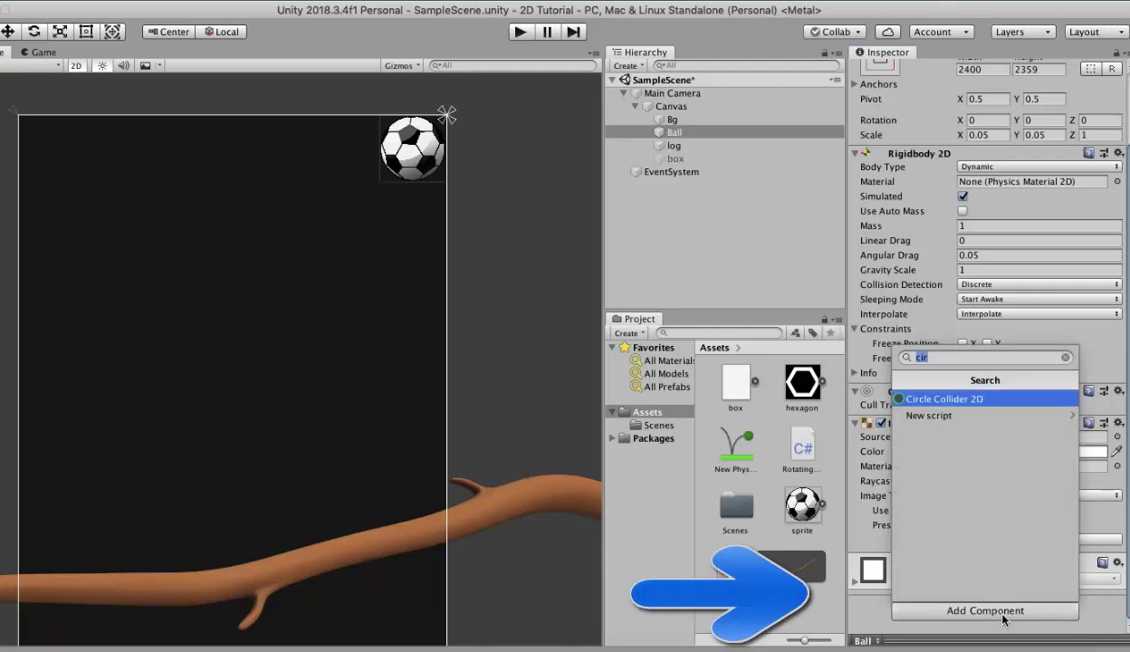
key("Return")
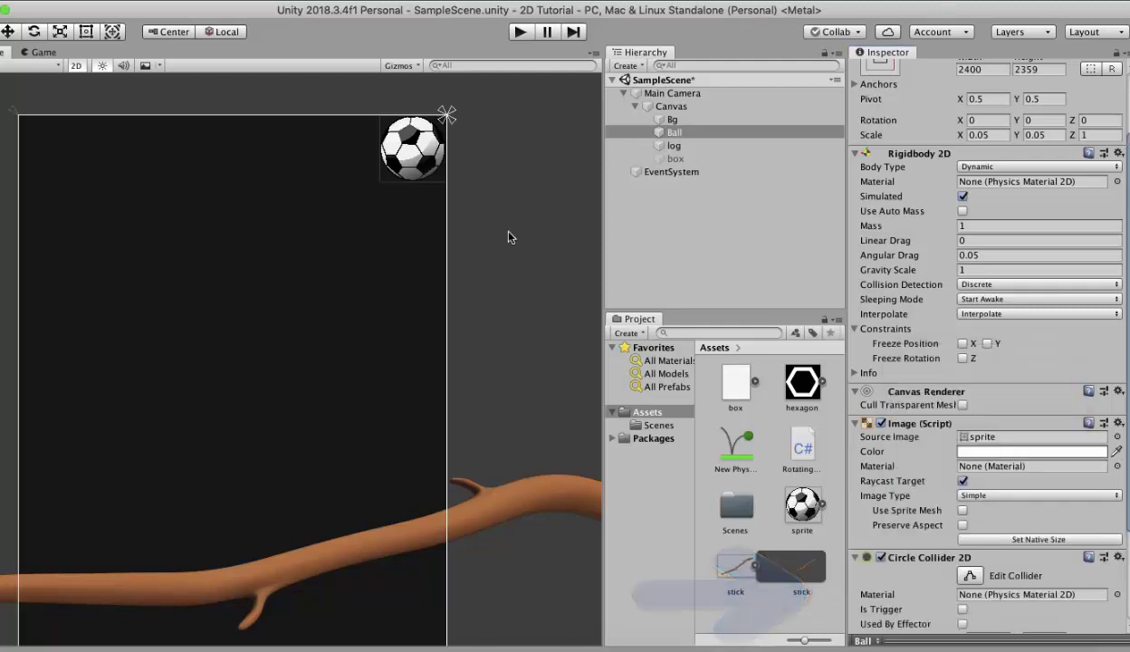
Enable collider editing on the Ball's Circle Collider 2D and set its radius to 100.
middle_click_drag(508, 237, 517, 347)
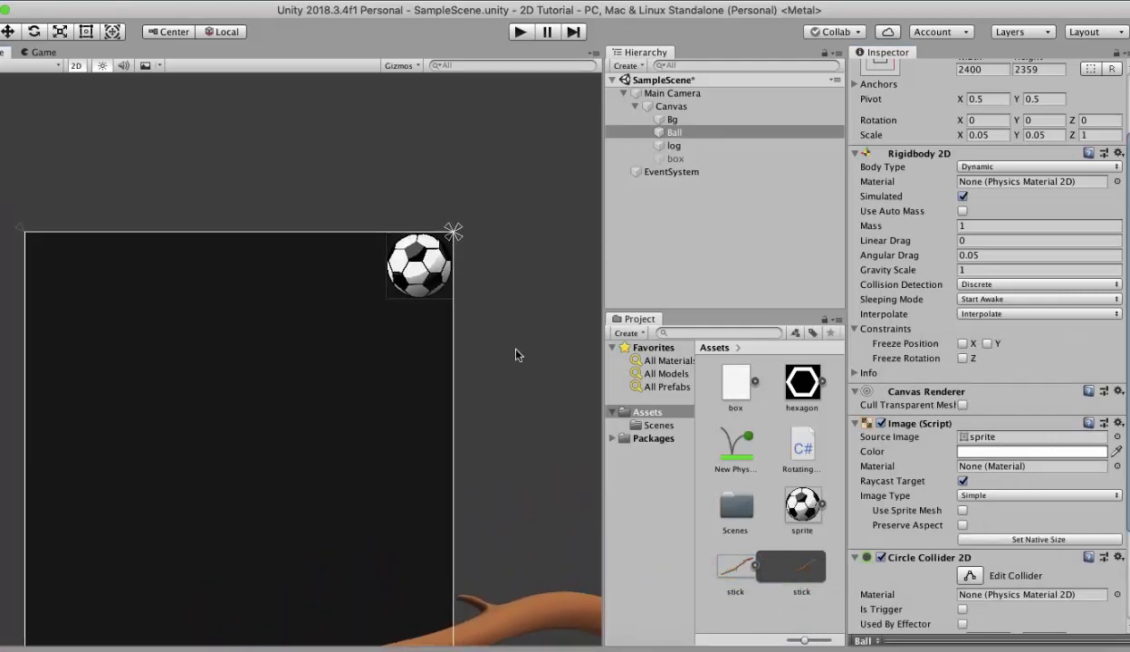
scroll(516, 355, "up", 5)
scroll(516, 351, "up", 3)
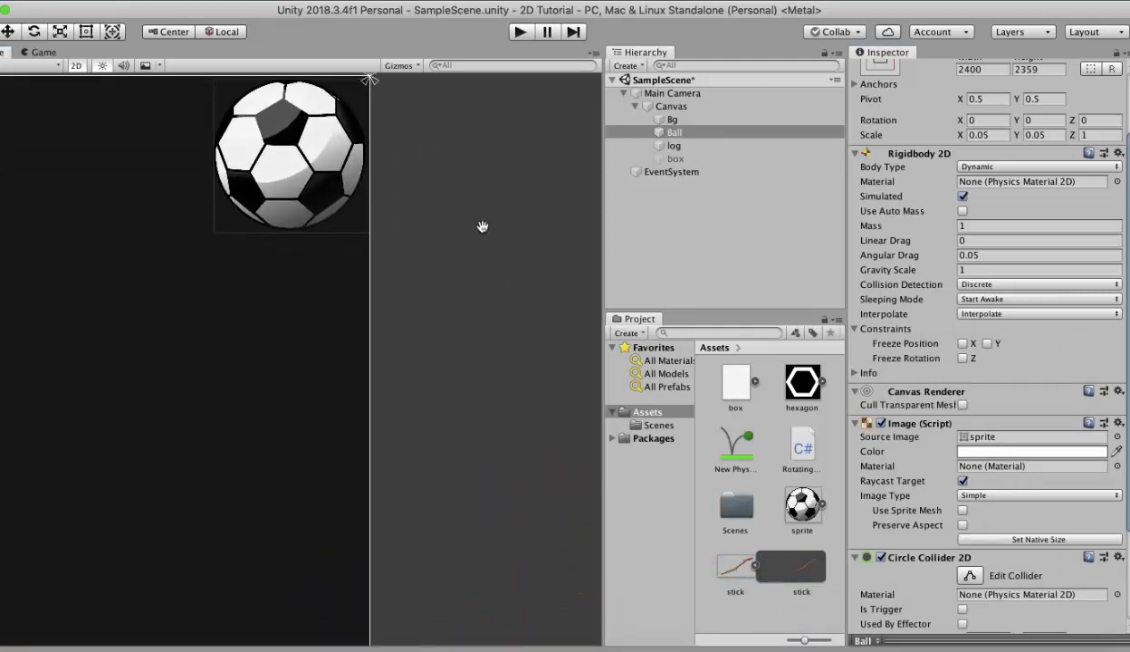
middle_click_drag(480, 224, 561, 355)
scroll(564, 355, "up", 1)
scroll(562, 360, "up", 2)
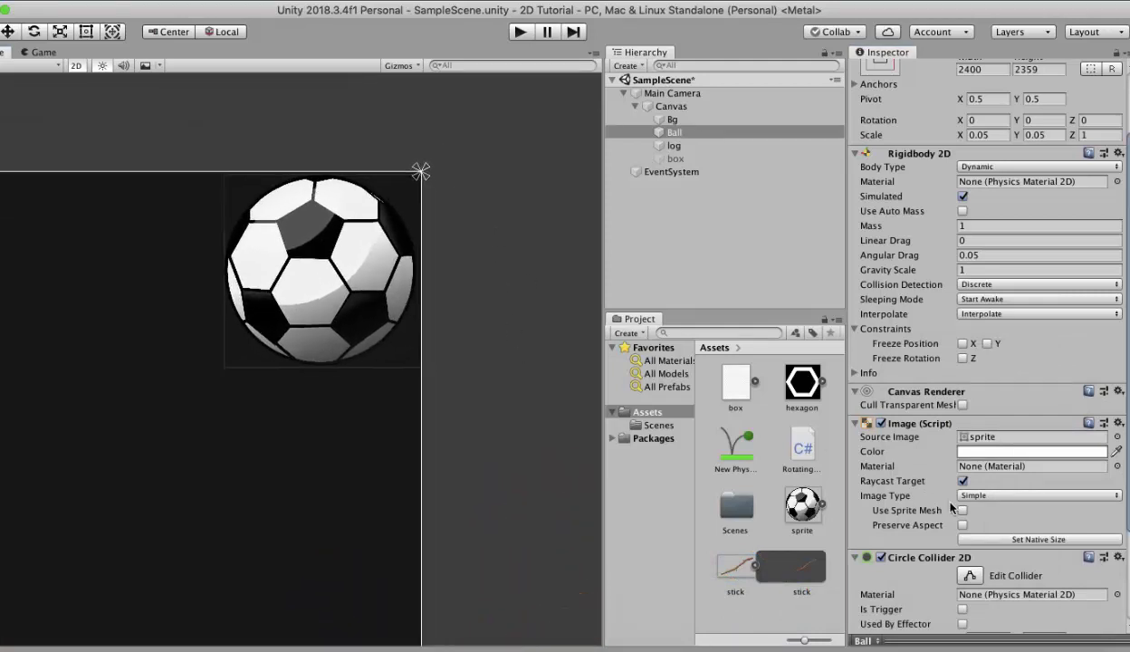
scroll(970, 489, "down", 5)
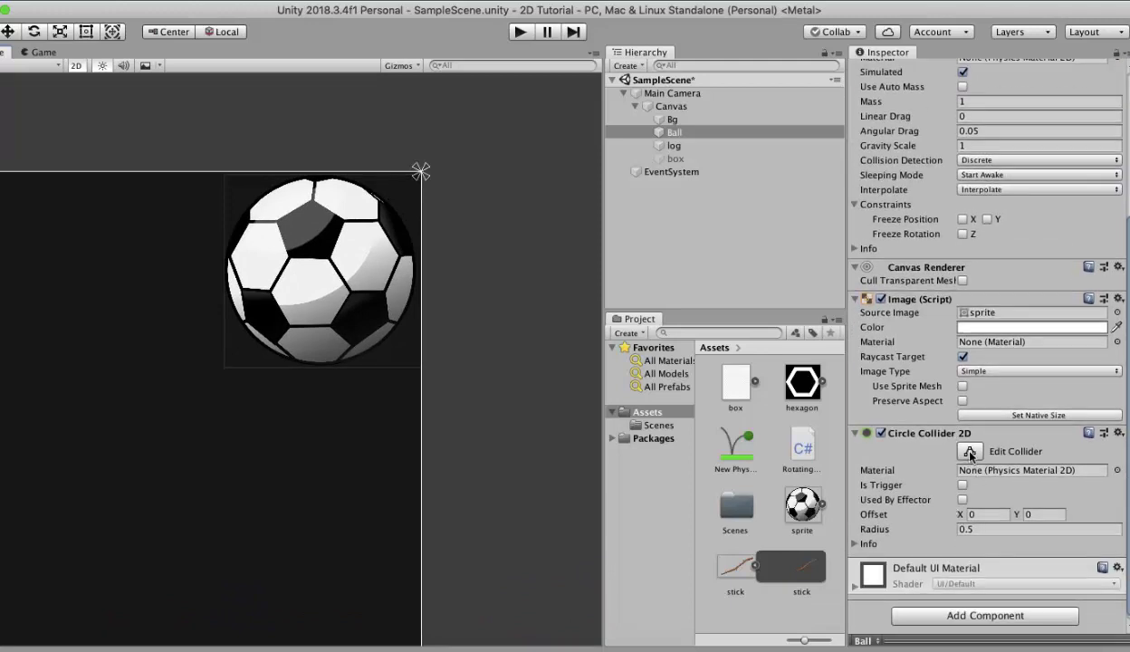
left_click(970, 451)
left_click(984, 526)
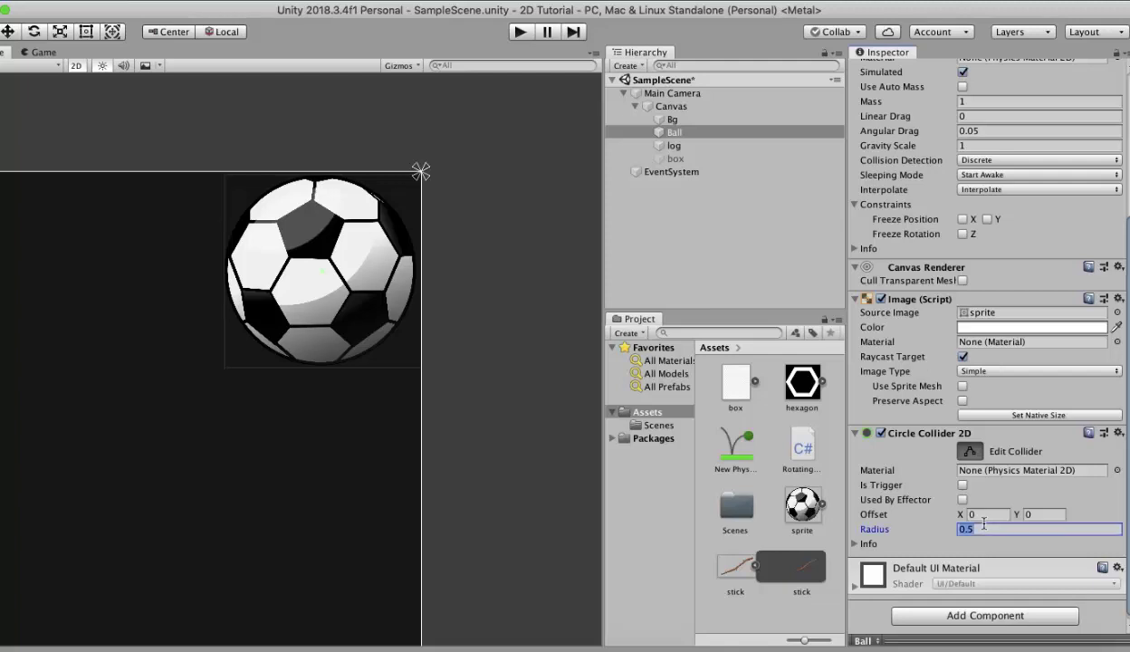
type("100")
Stretch the circle collider in the scene out to the edge of the soccer ball.
left_click(331, 276)
left_click_drag(331, 277, 412, 285)
left_click_drag(313, 278, 226, 274)
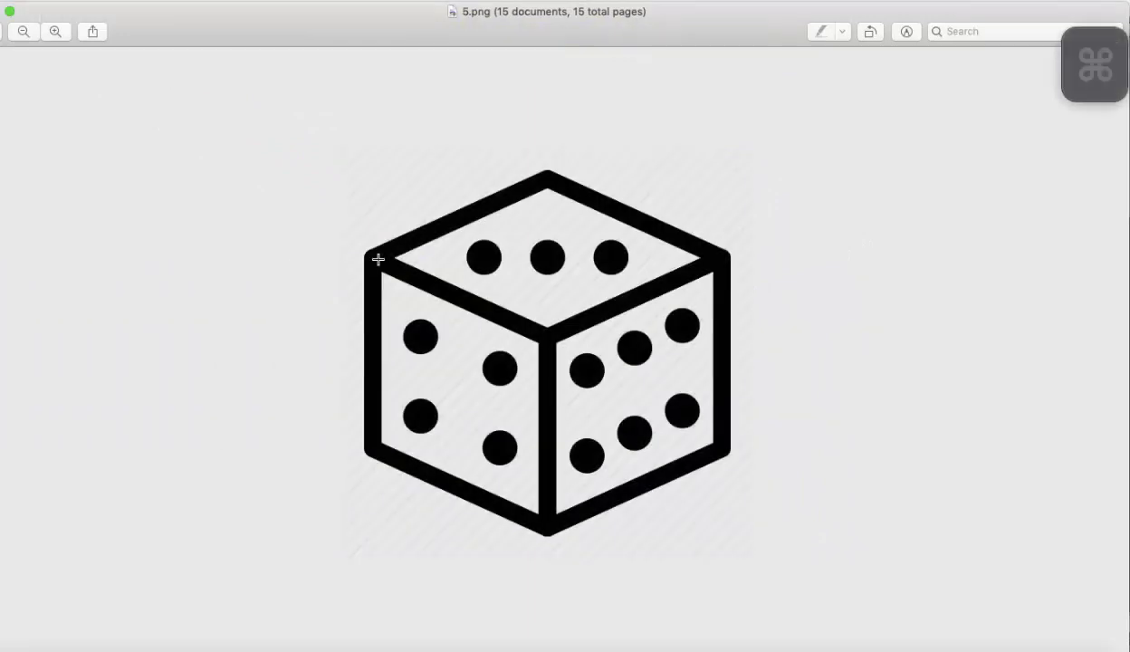
Return to Unity, place the box sprite in the scene and make it a child of Canvas below log.
key("super+Tab")
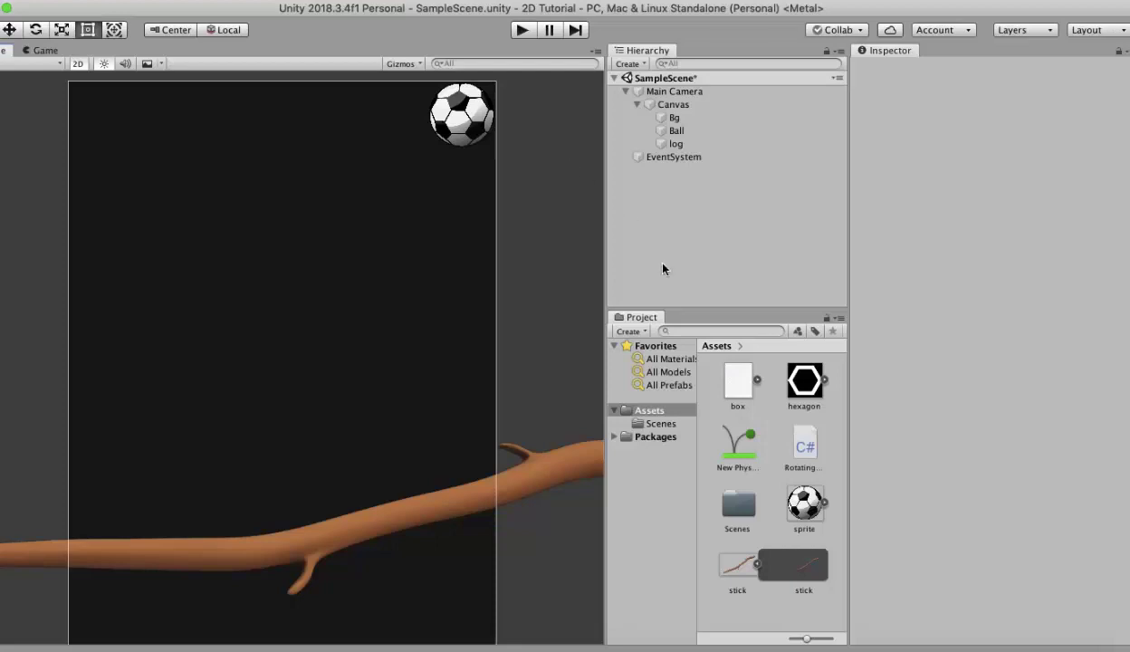
left_click(734, 386)
left_click_drag(734, 386, 331, 370)
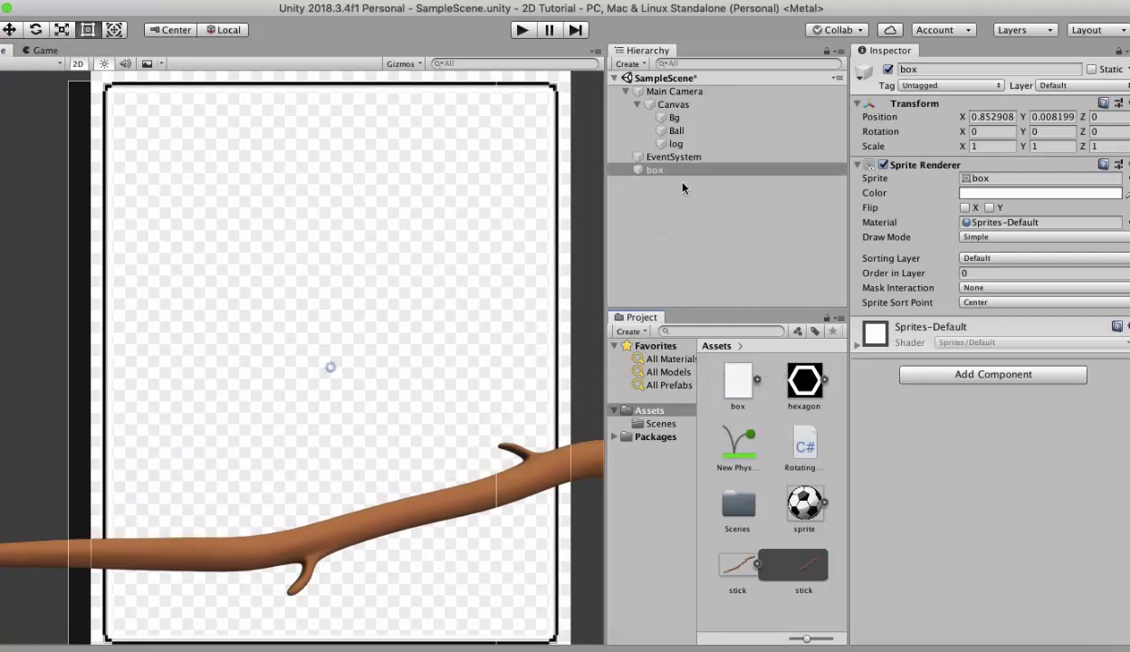
left_click_drag(658, 167, 701, 155)
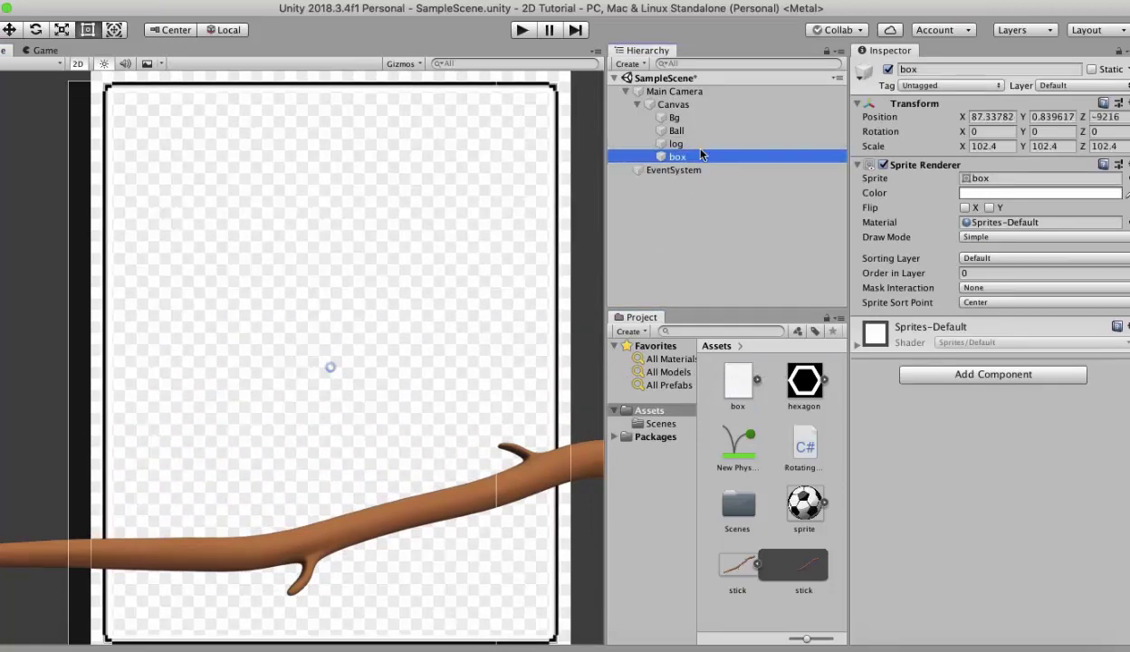
Set the box's scale to 100 in X and 5 in Y.
left_click(994, 147)
type("100")
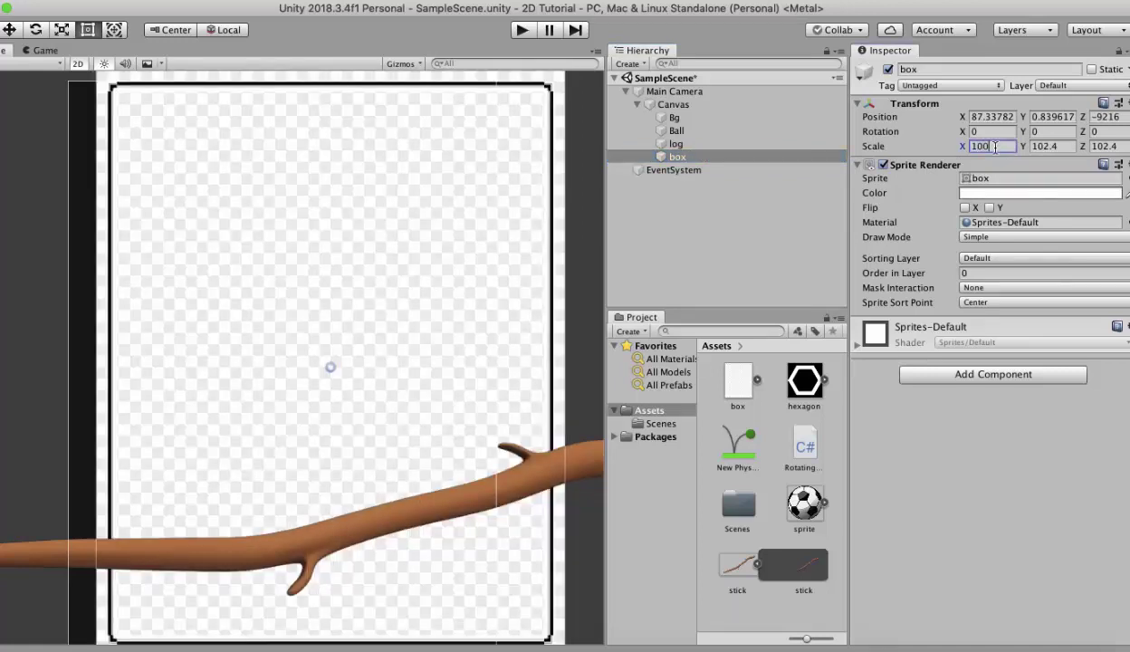
left_click(1072, 147)
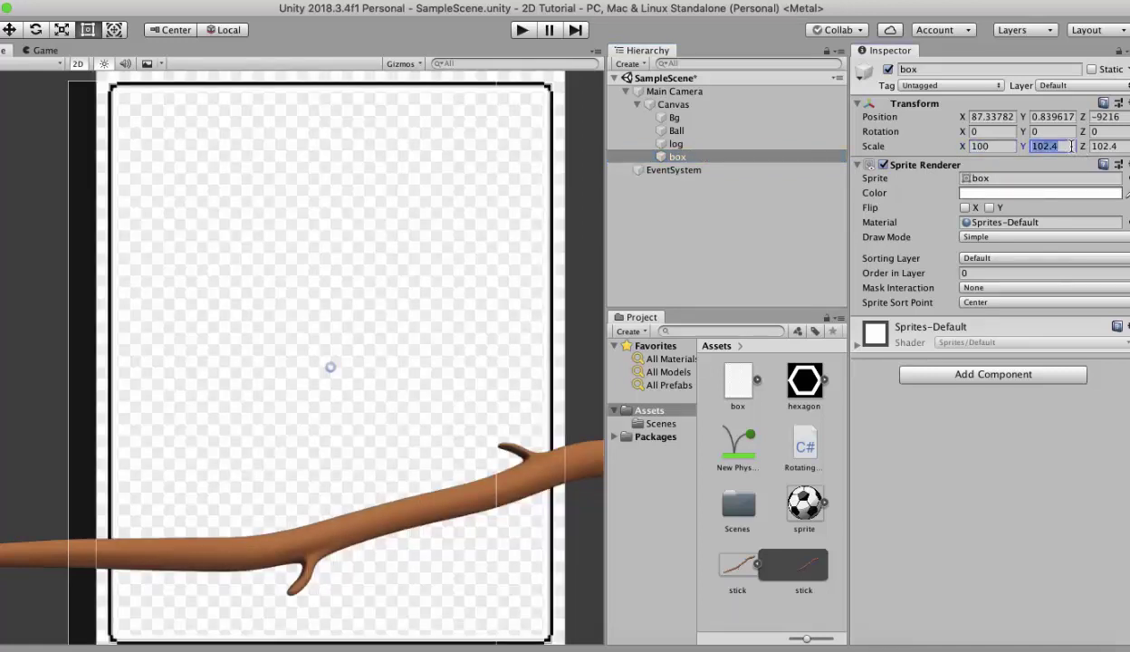
type("5")
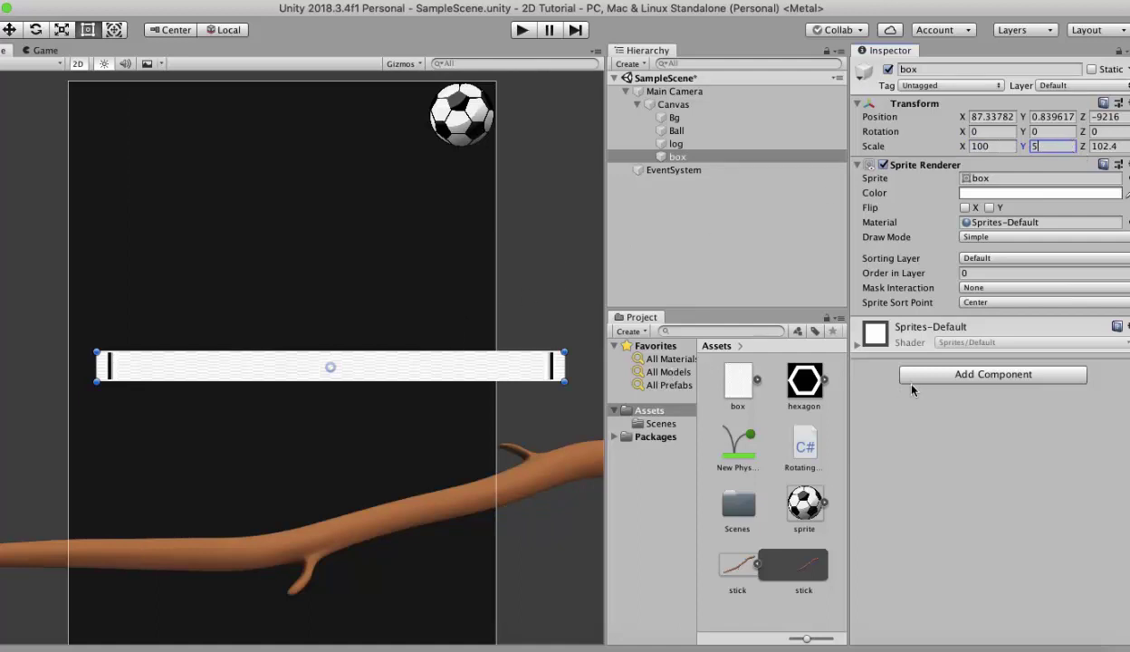
Add a Box Collider 2D component to the box object.
left_click(967, 375)
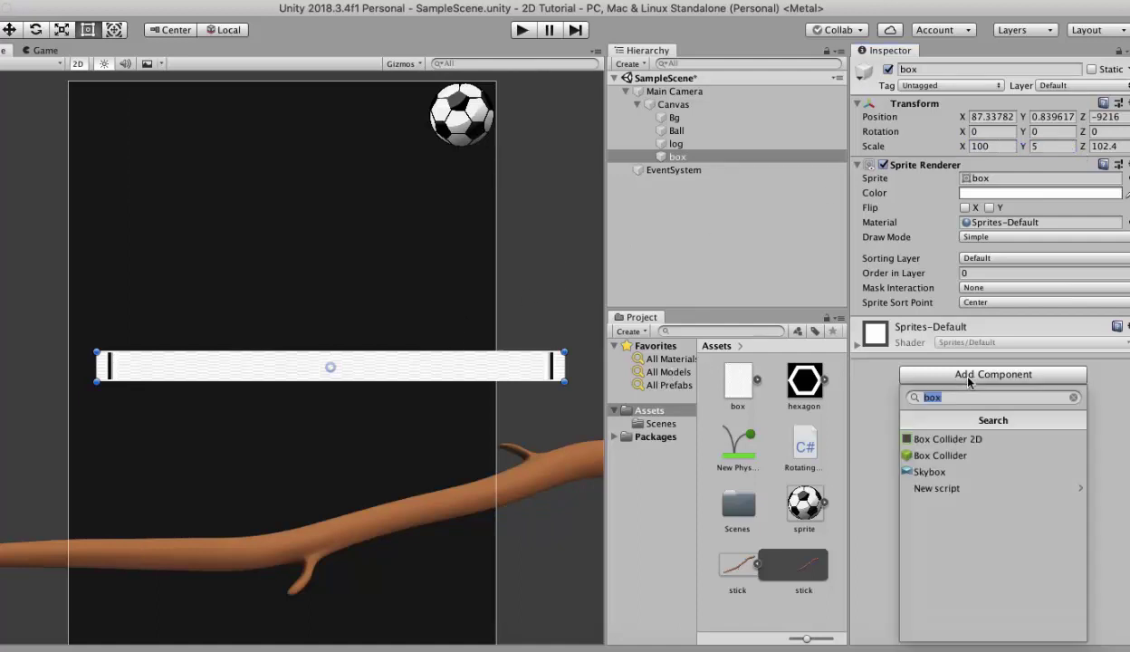
type("box")
key("Down")
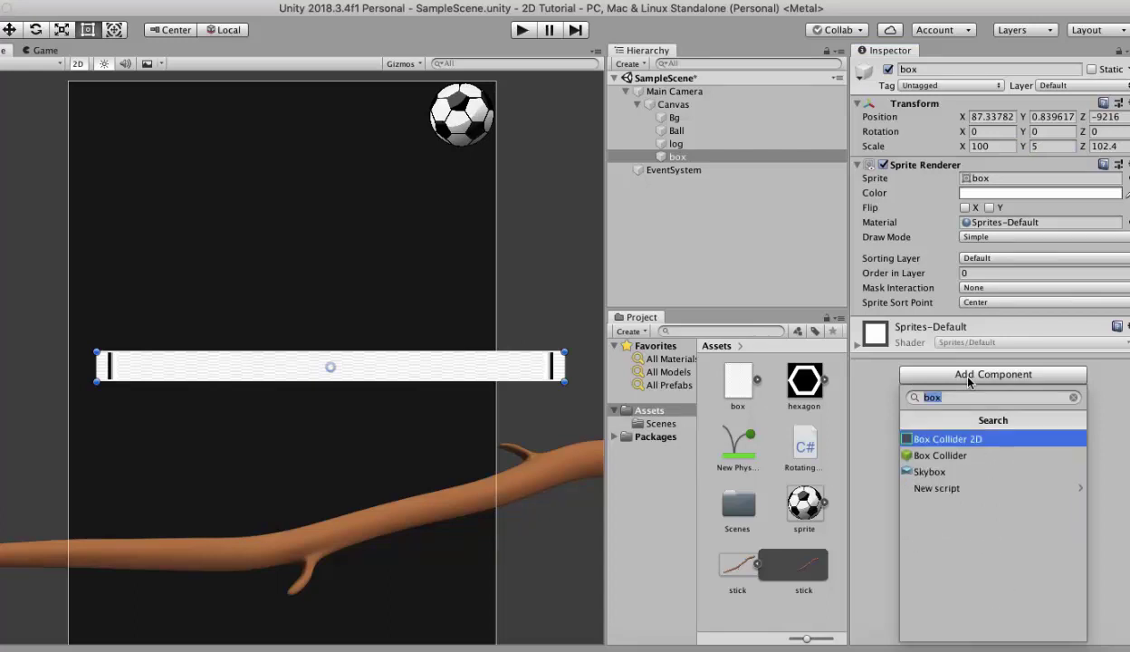
key("Return")
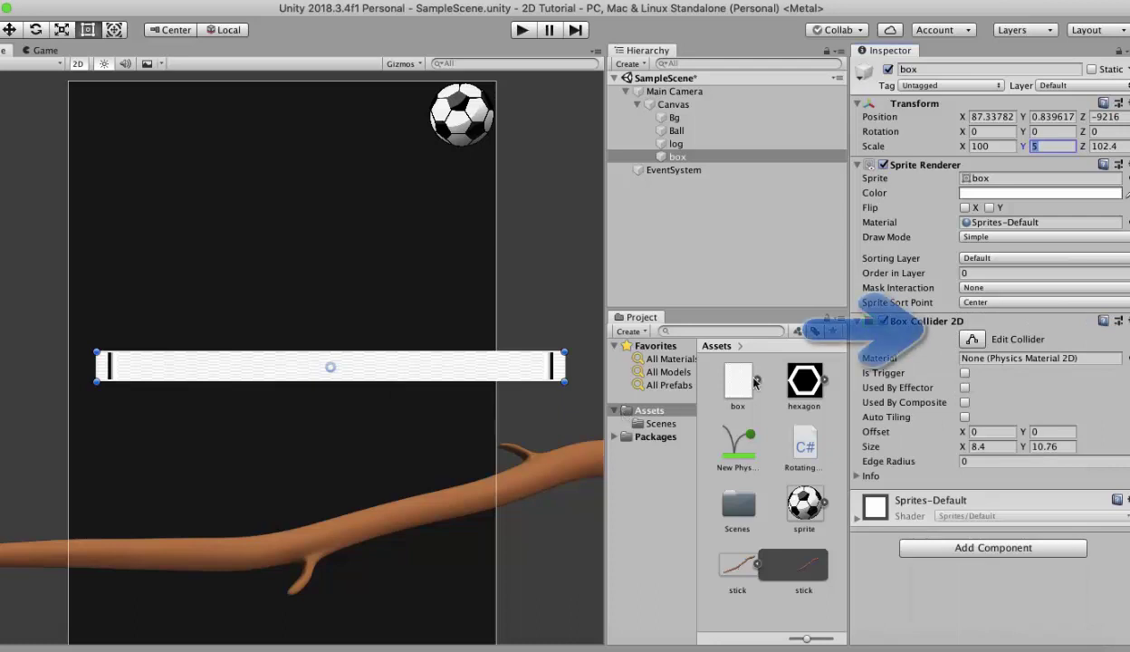
Edit the box collider and lower its upper edge slightly, giving a Y size of about 10.47.
left_click(968, 339)
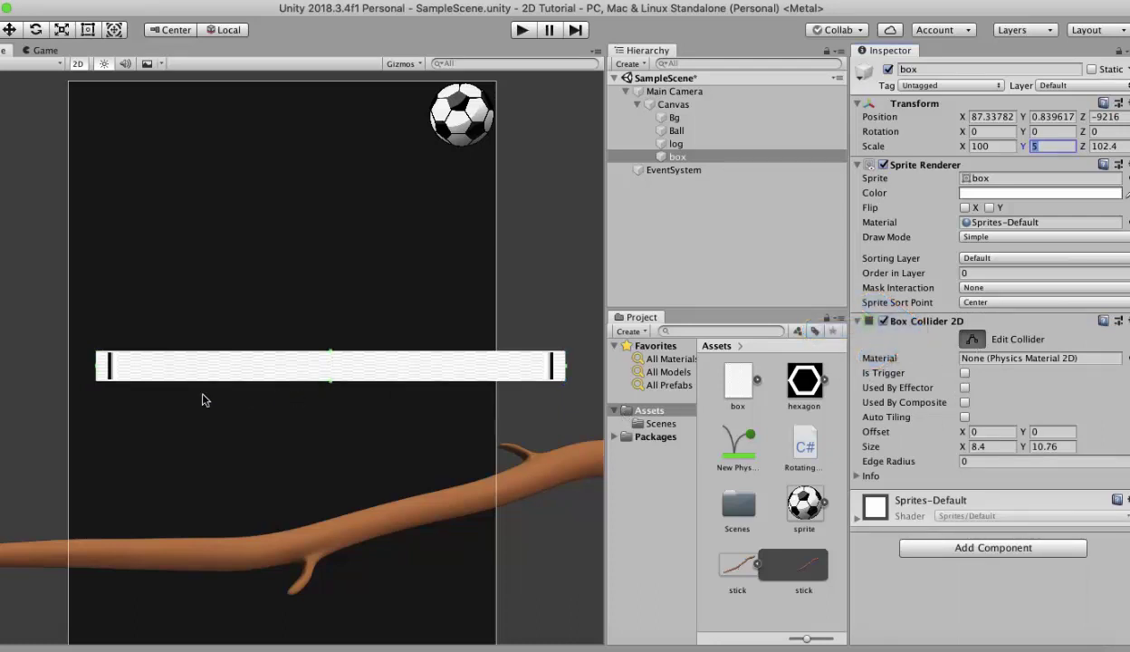
left_click(331, 354)
left_click_drag(331, 354, 333, 356)
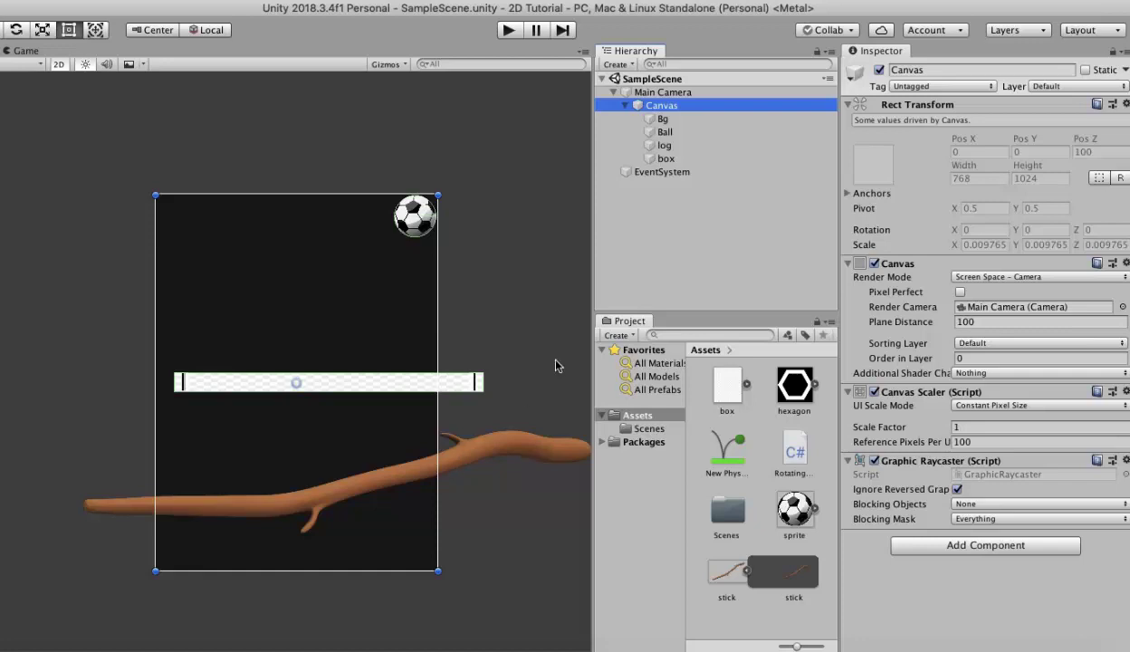
Add a Polygon Collider 2D component to the log object.
left_click(665, 145)
scroll(978, 408, "down", 5)
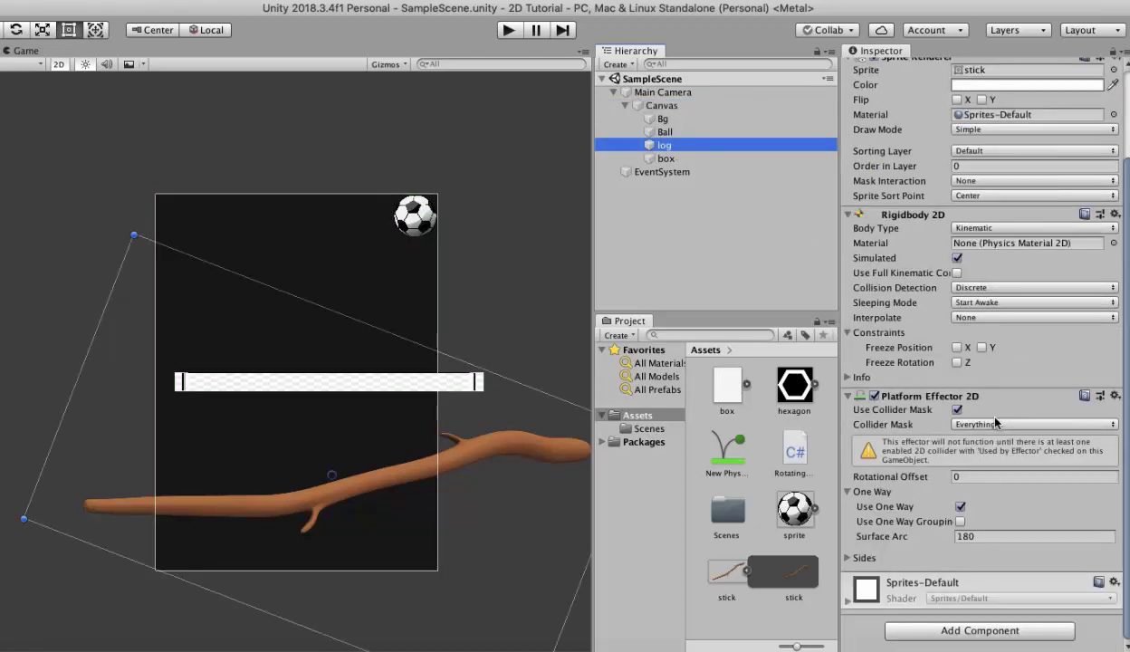
left_click(961, 631)
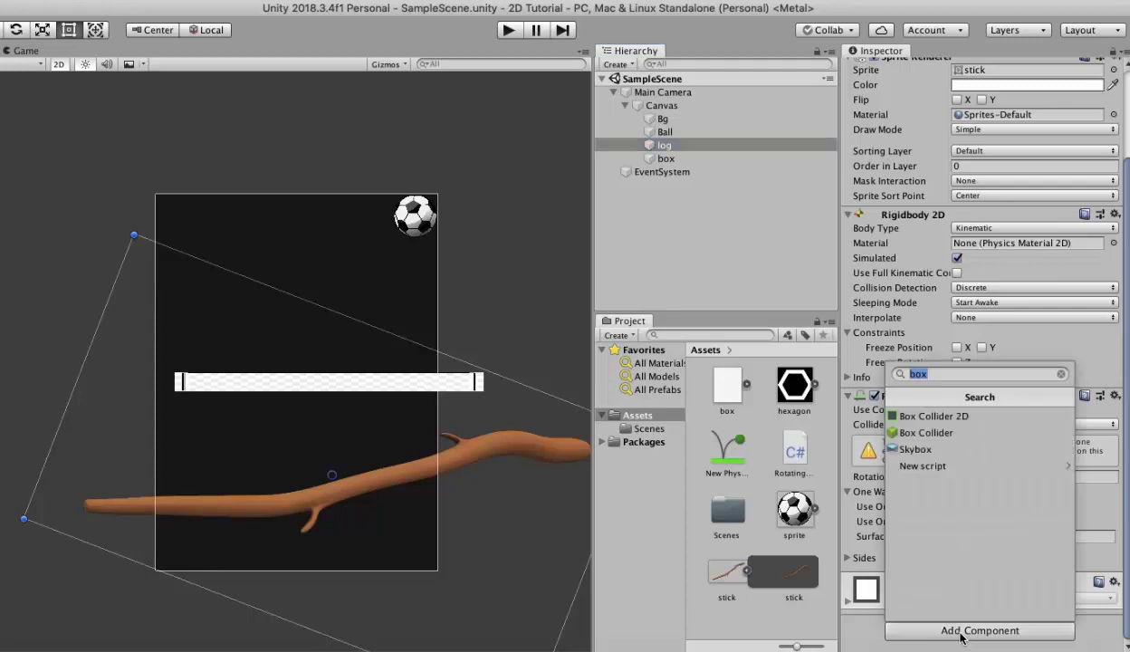
type("poly")
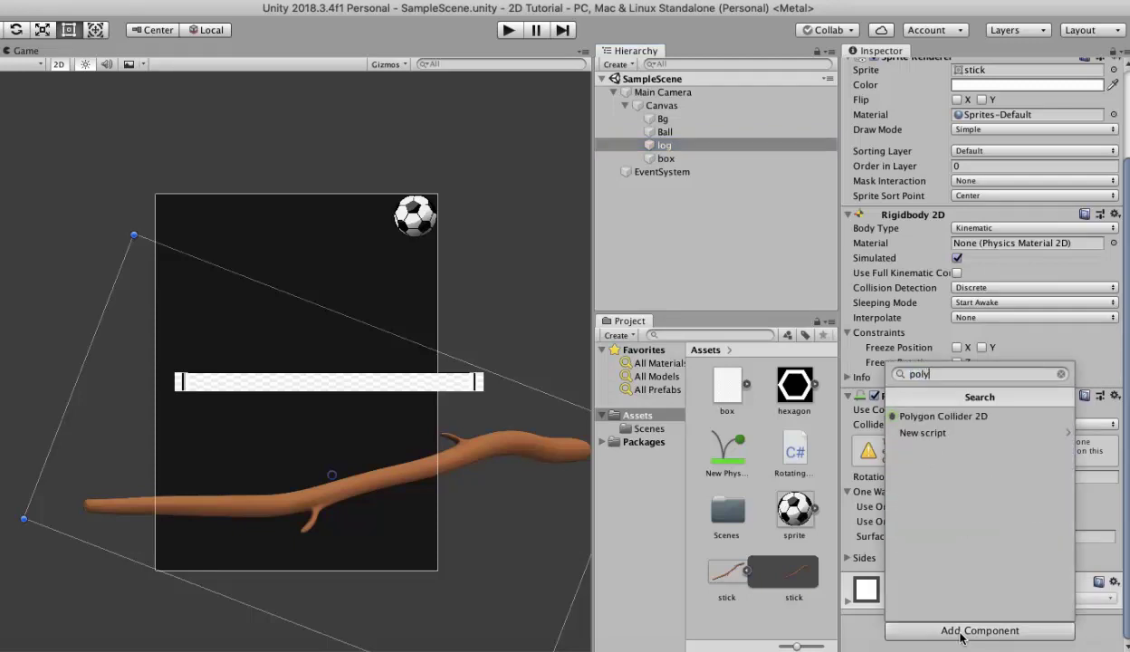
key("Down")
key("Return")
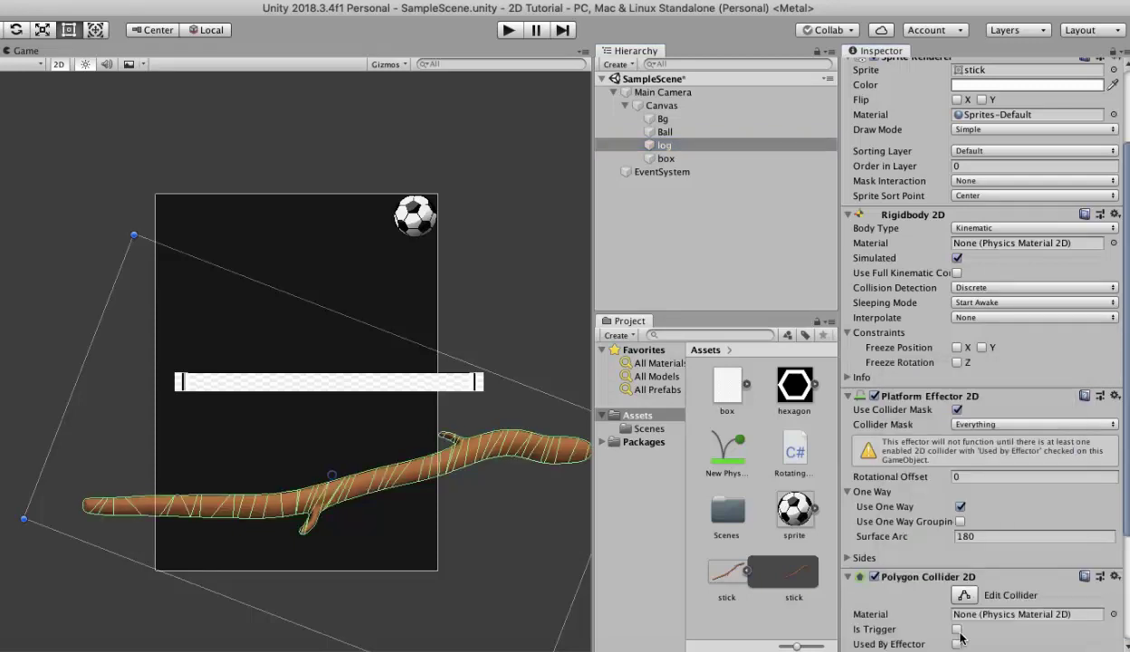
scroll(449, 595, "down", 2)
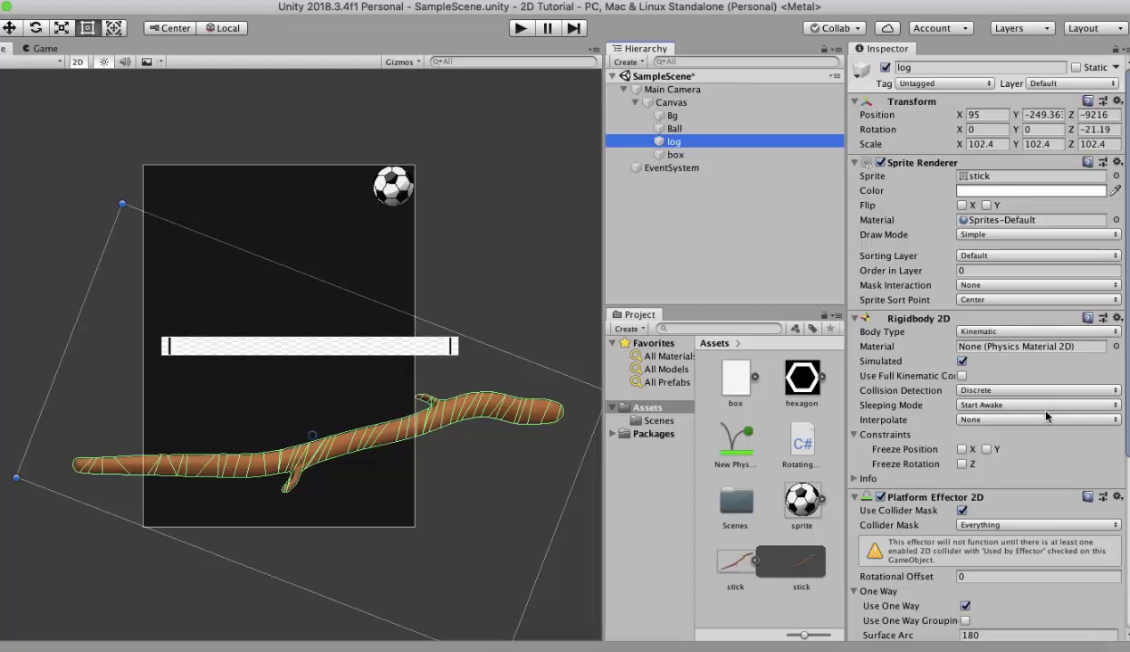
Deactivate the box object in the scene.
scroll(1046, 415, "down", 5)
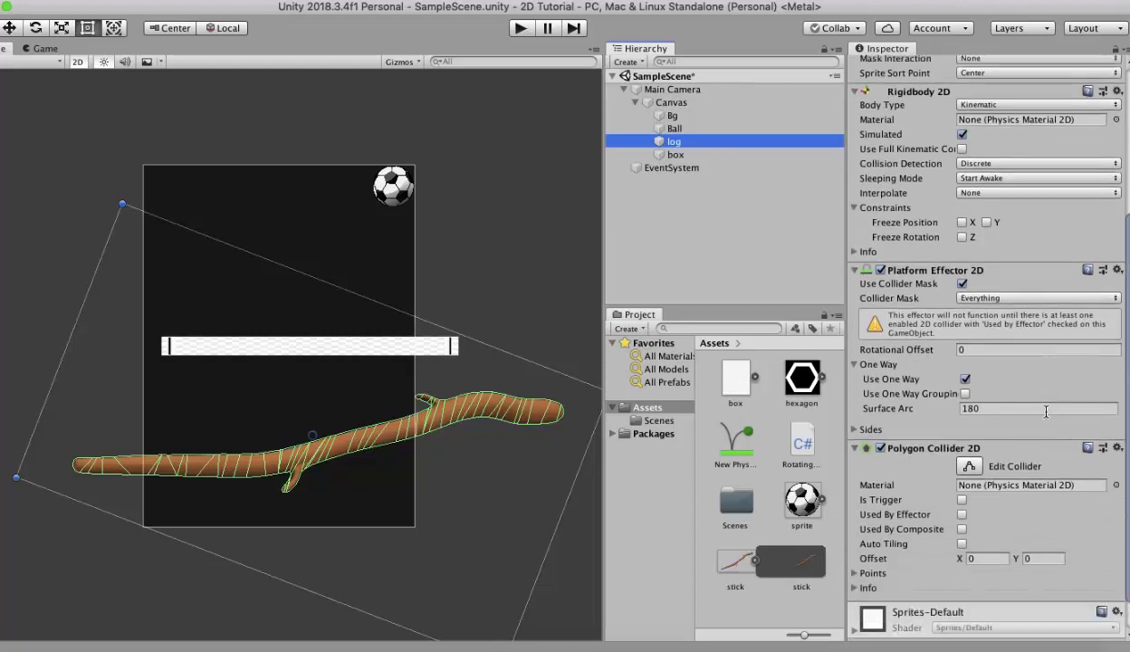
left_click(681, 156)
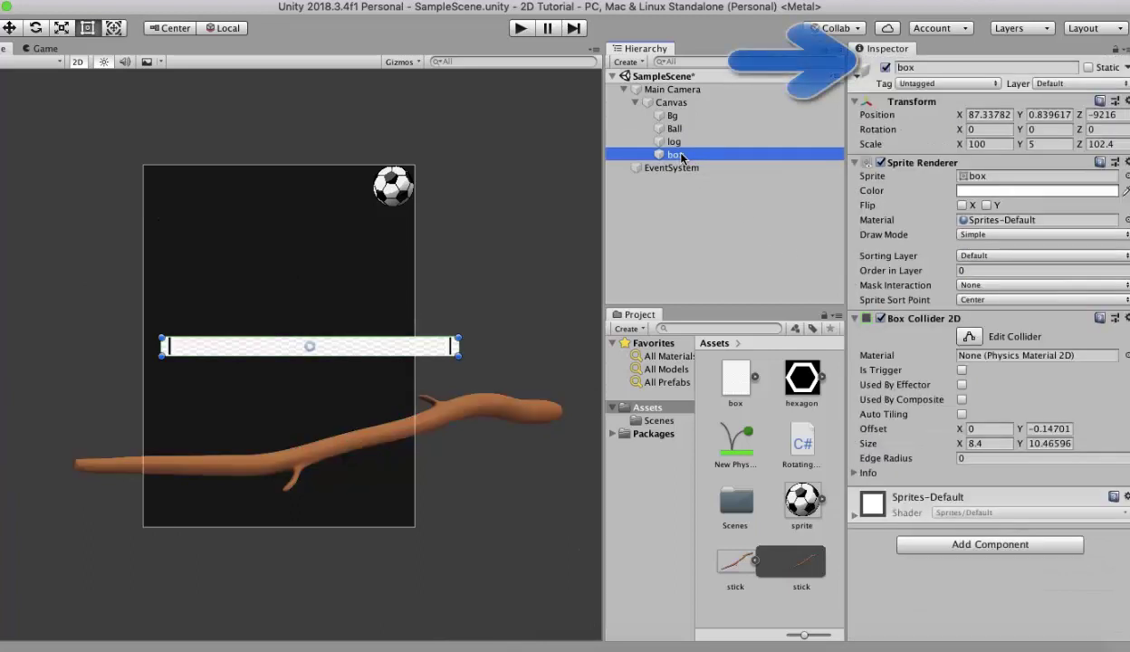
left_click(884, 68)
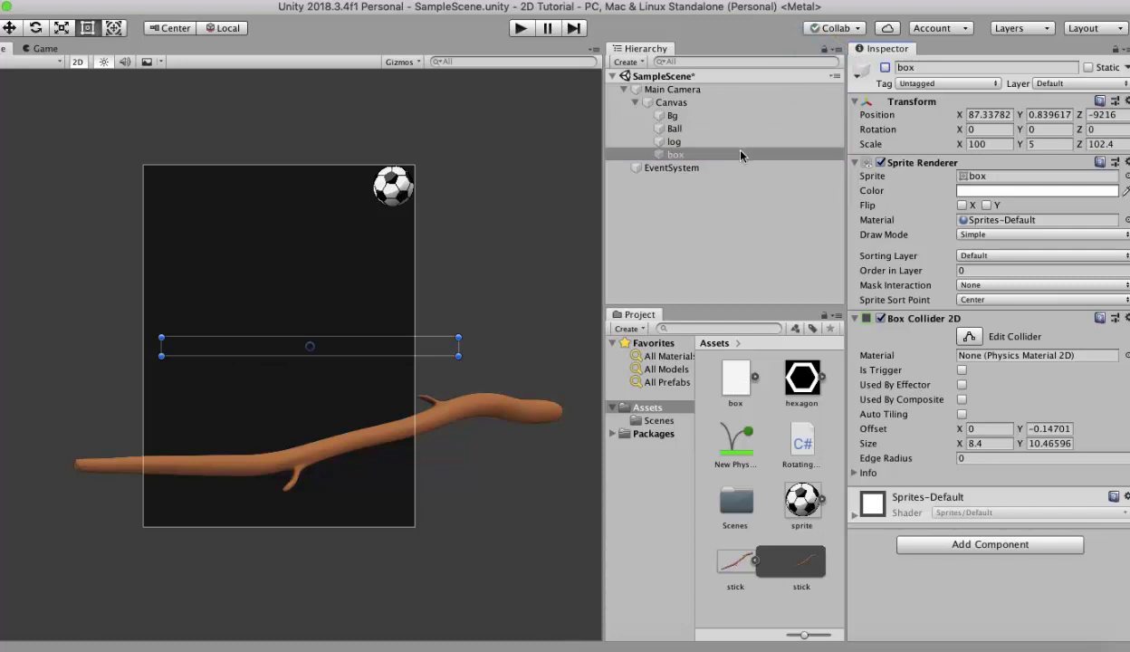
Remove the Polygon Collider 2D component from the log object.
left_click(678, 142)
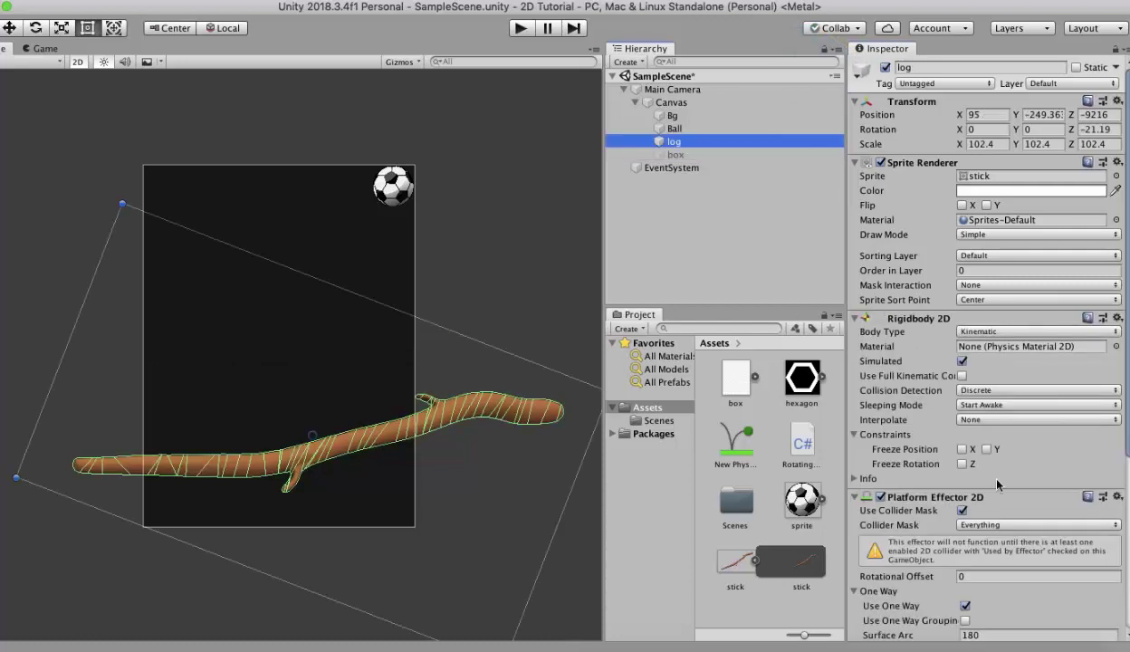
scroll(971, 466, "down", 5)
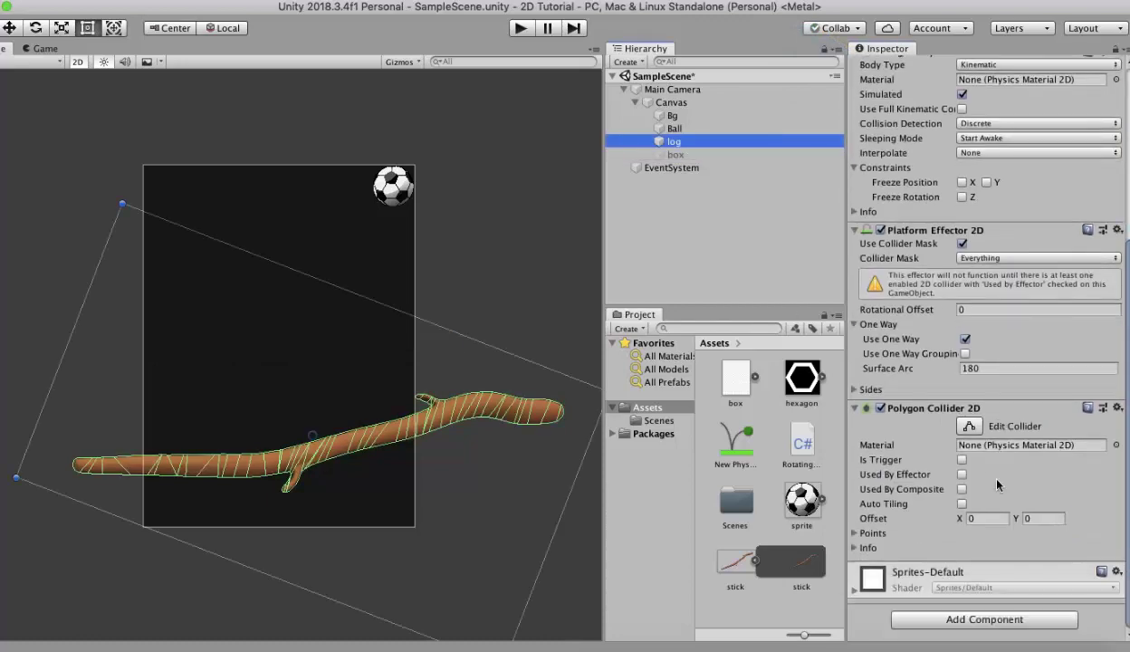
left_click(1118, 409)
left_click(1055, 439)
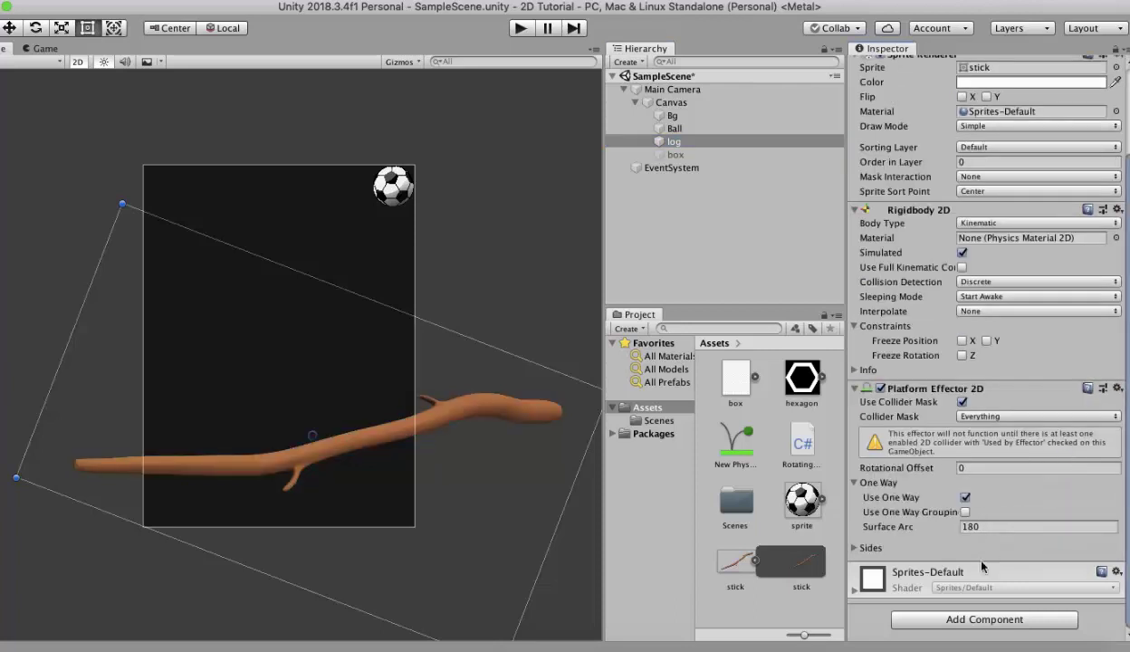
Add an Edge Collider 2D component to the log object.
left_click(962, 620)
type("edge")
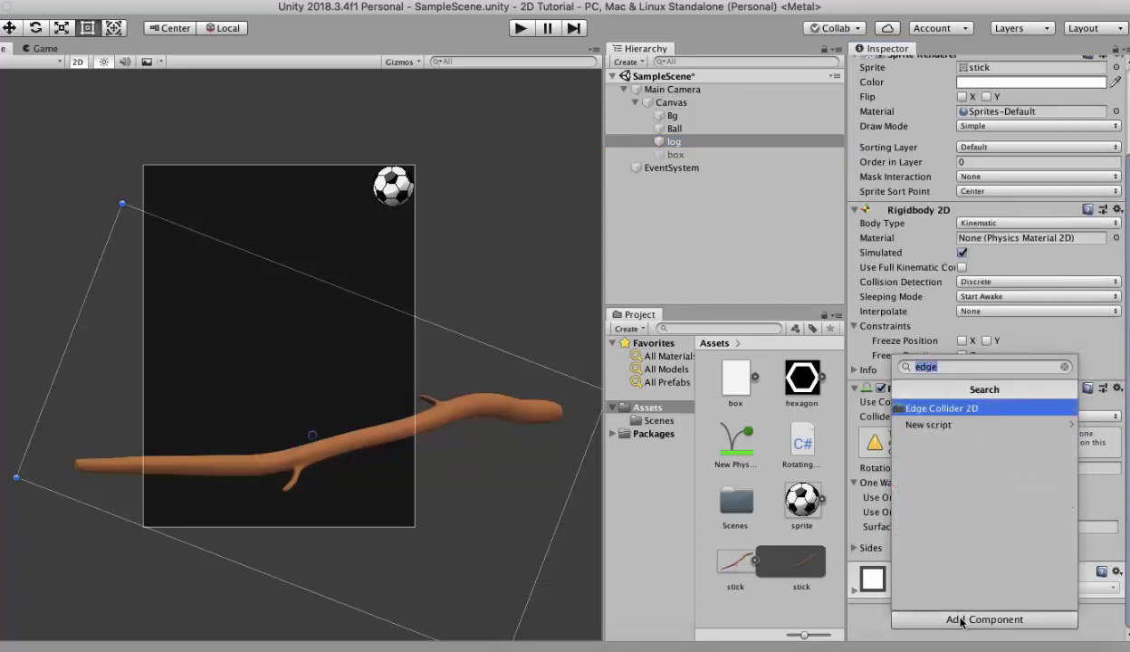
key("Return")
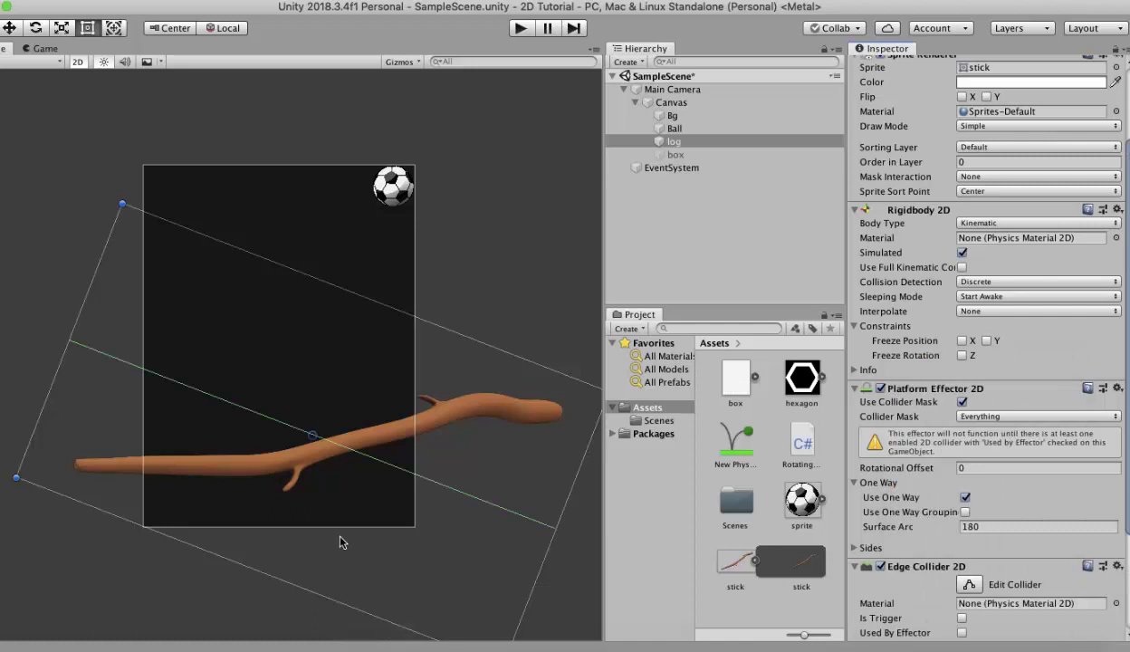
Edit the log's edge collider, bending its line at several points to follow the upper surface of the log.
middle_click_drag(340, 541, 340, 484)
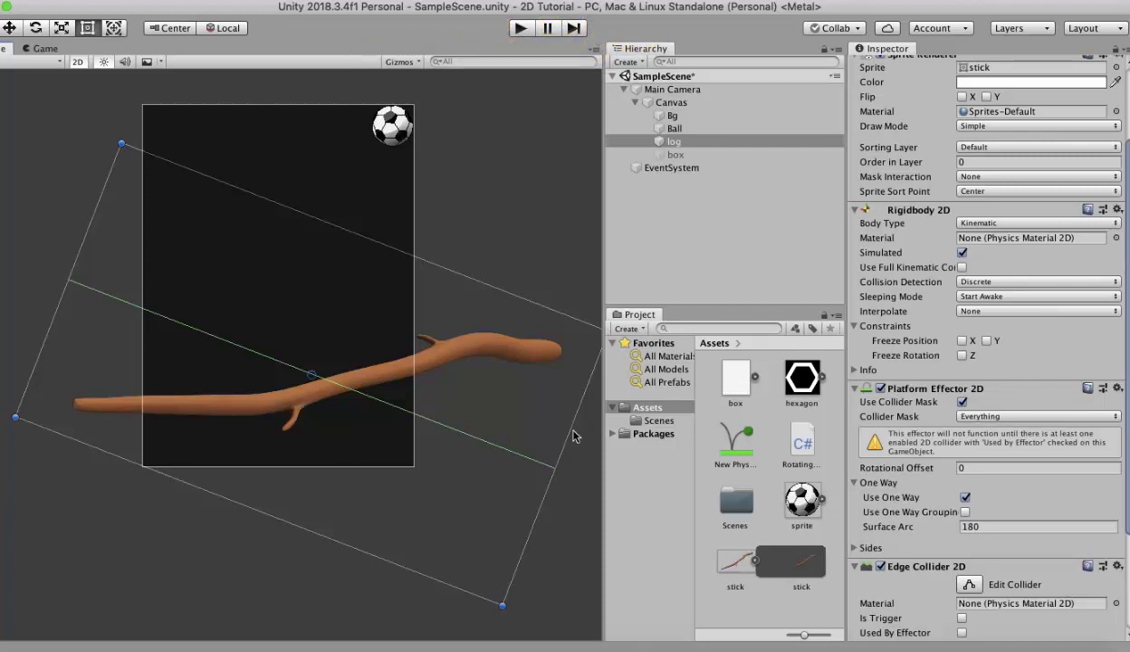
left_click(969, 585)
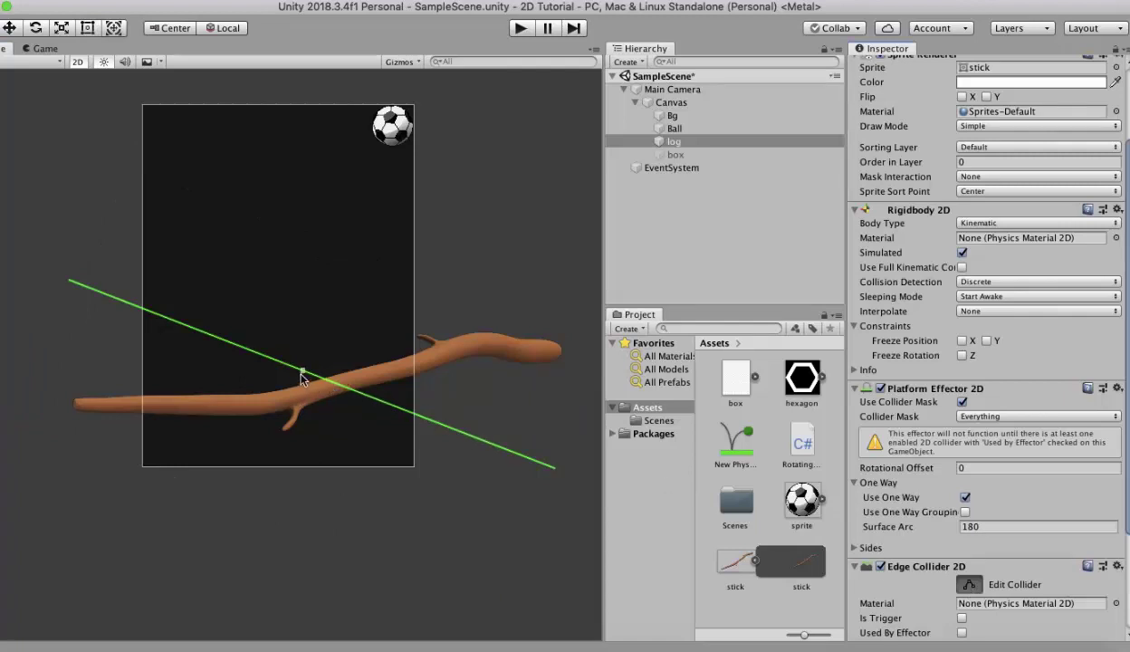
left_click_drag(286, 367, 275, 390)
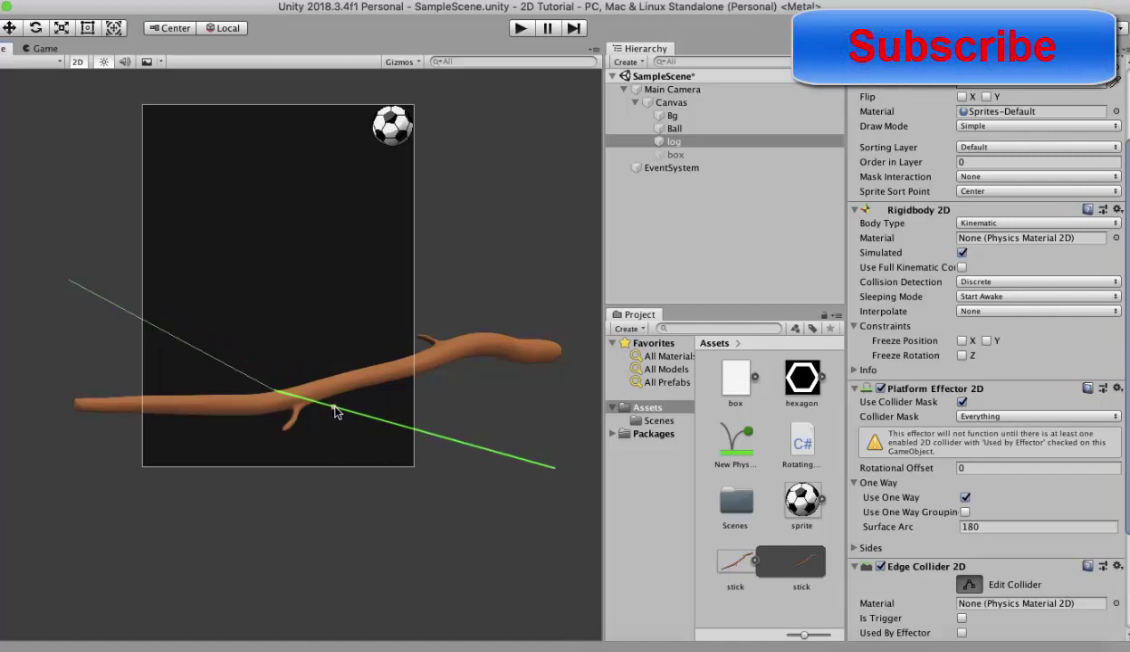
left_click_drag(345, 403, 426, 351)
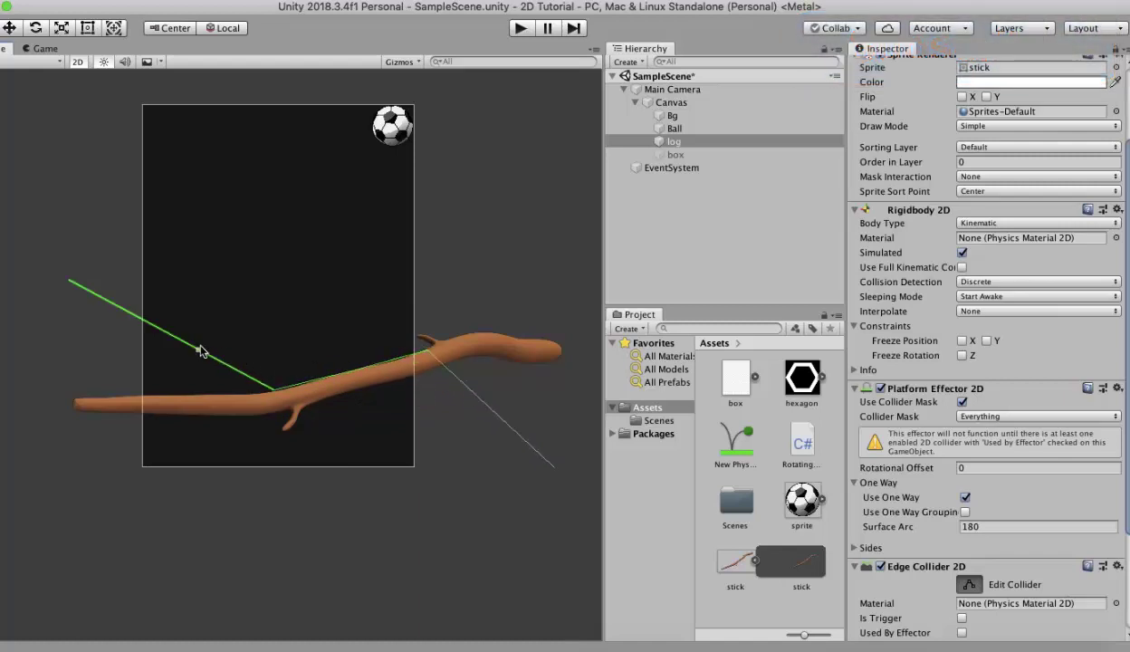
left_click_drag(202, 348, 180, 394)
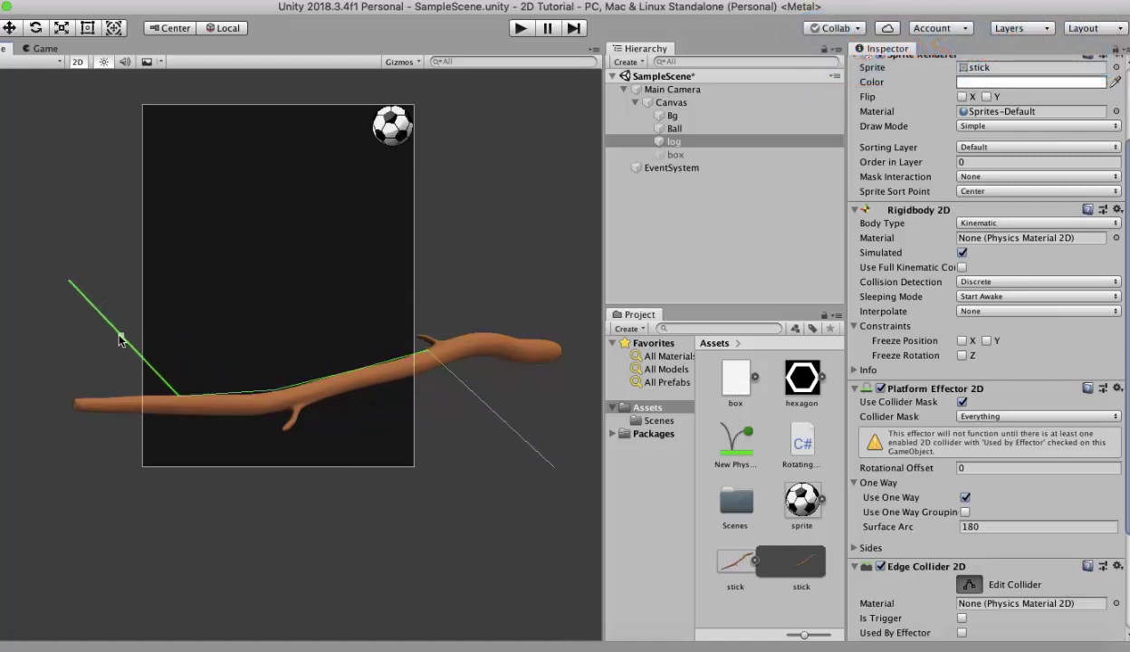
left_click_drag(96, 310, 117, 396)
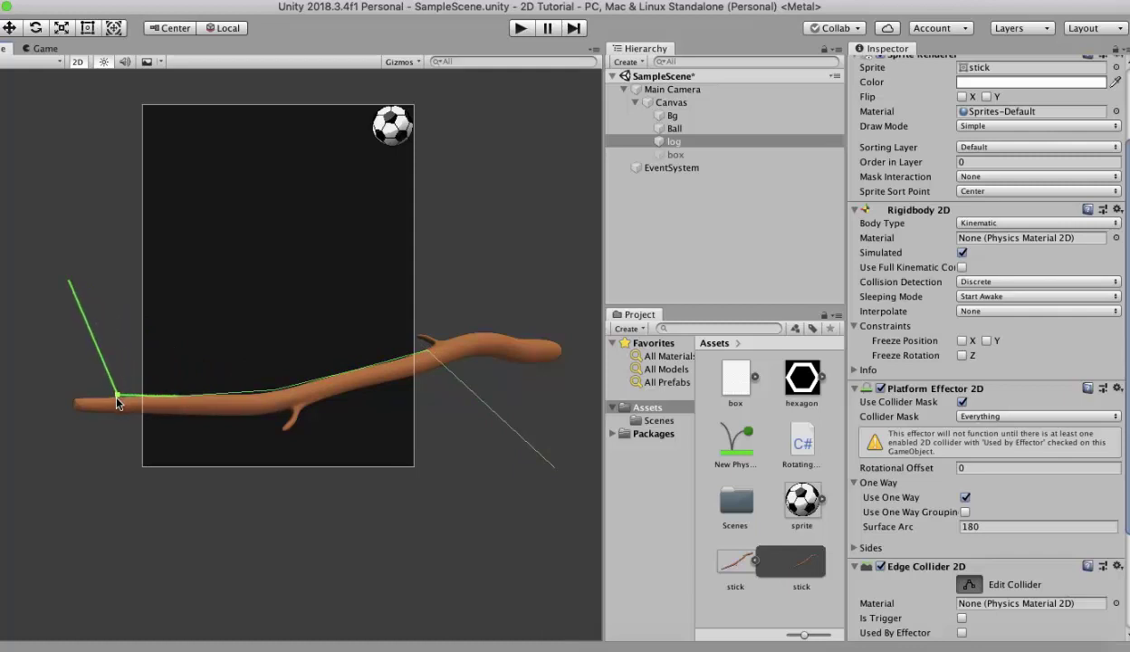
left_click_drag(70, 285, 76, 399)
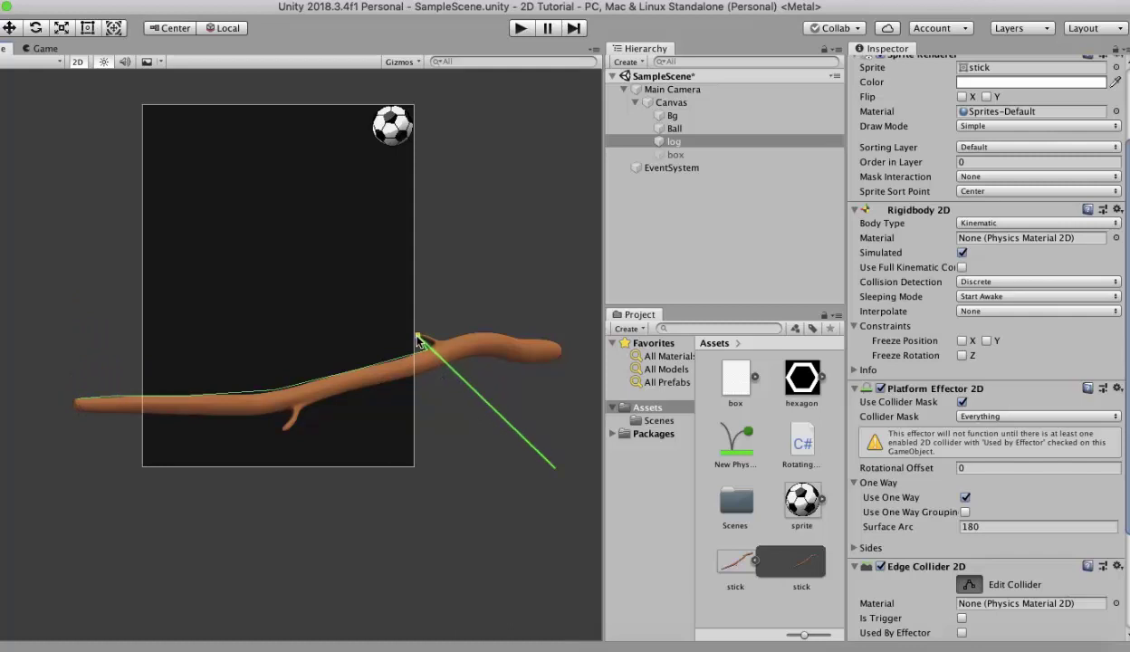
left_click_drag(452, 364, 462, 337)
left_click_drag(497, 381, 561, 340)
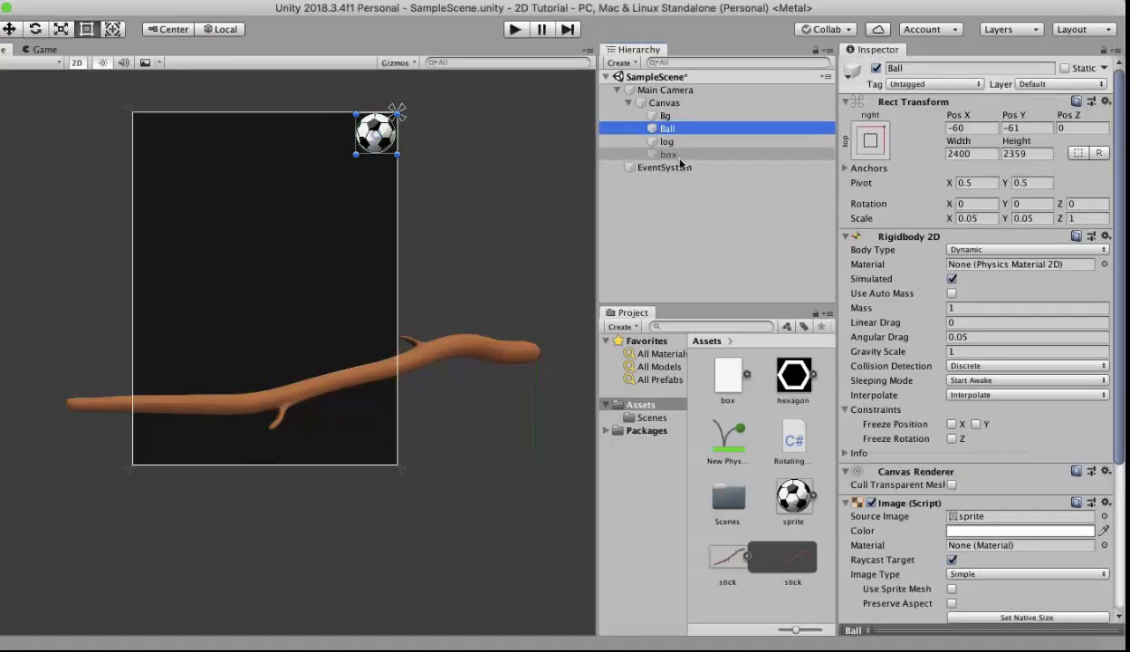
Reactivate the box object and place the hexagon sprite over the middle of the box in the scene.
left_click(679, 157)
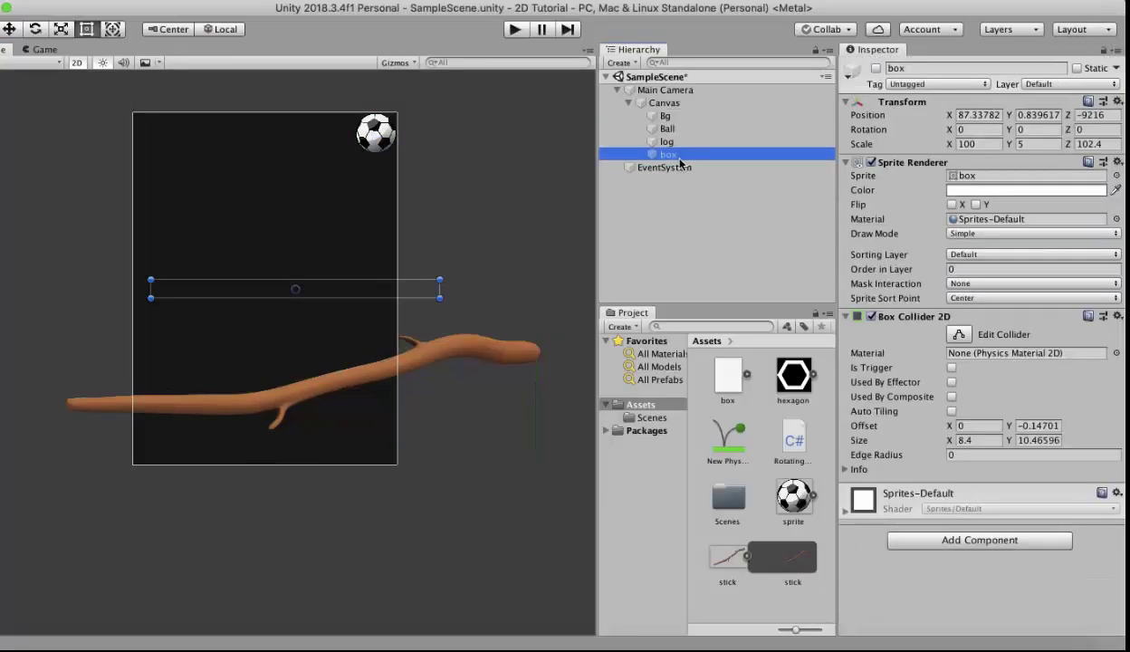
left_click(876, 69)
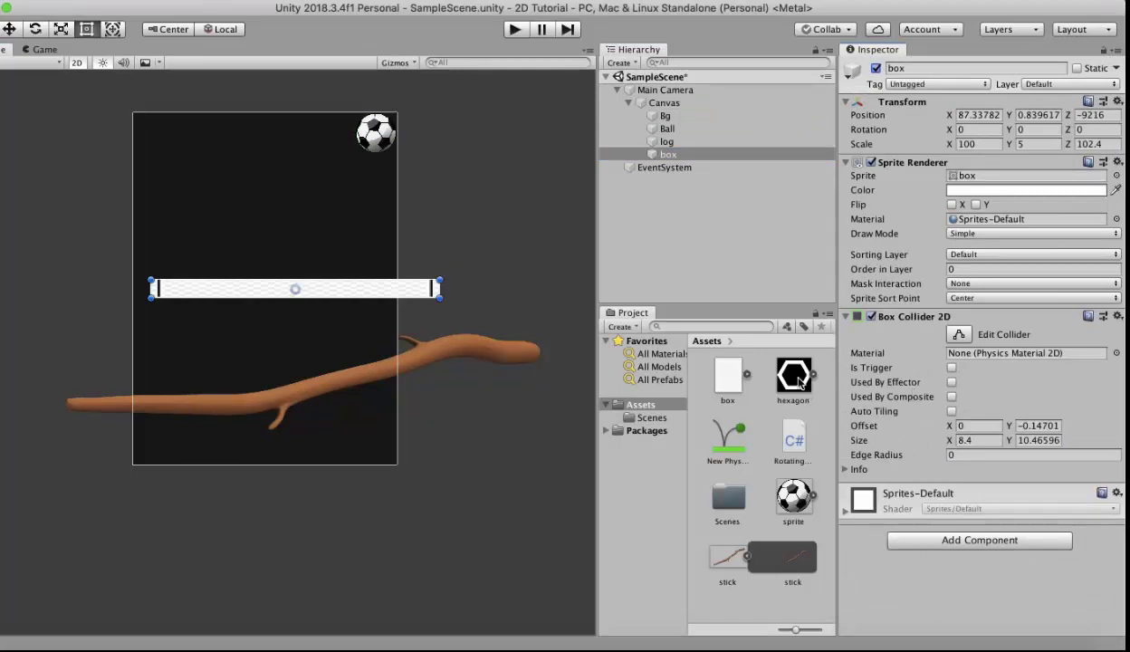
left_click_drag(781, 374, 282, 290)
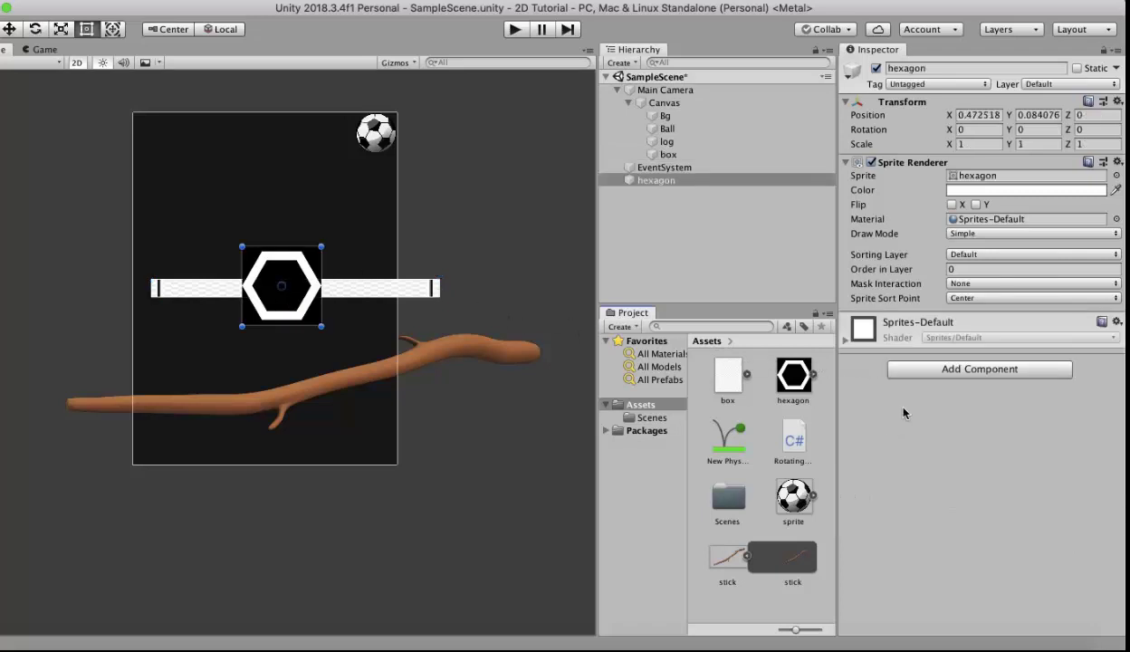
Add a Polygon Collider 2D component to the hexagon and make the hexagon a child of the Canvas.
left_click(983, 379)
type("poly")
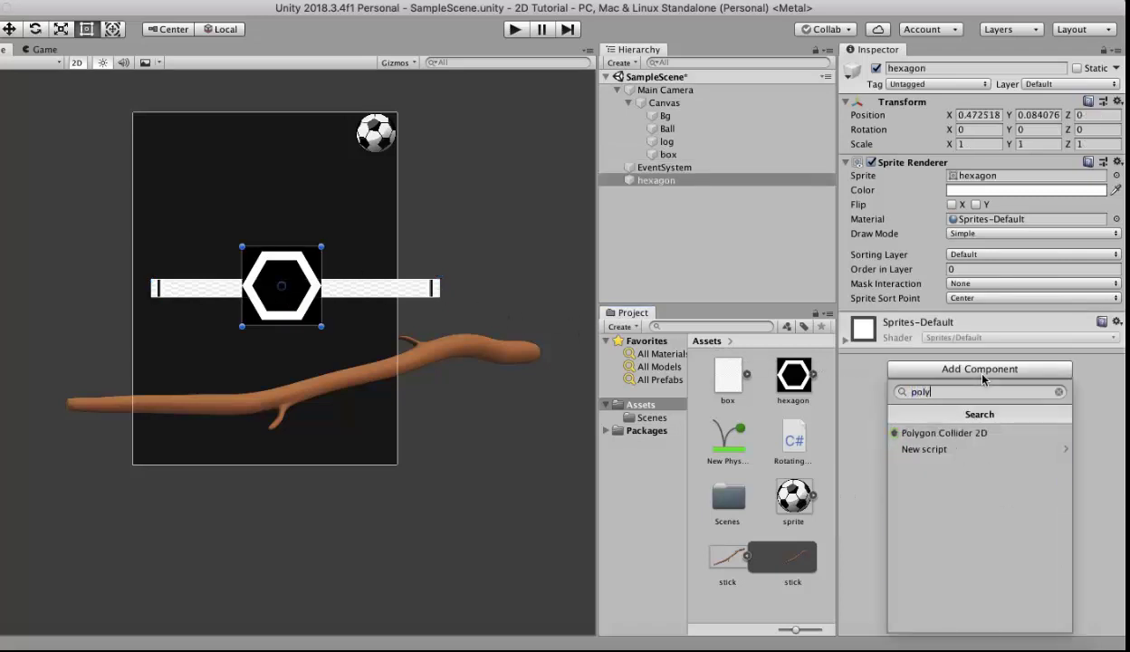
key("Down")
key("Return")
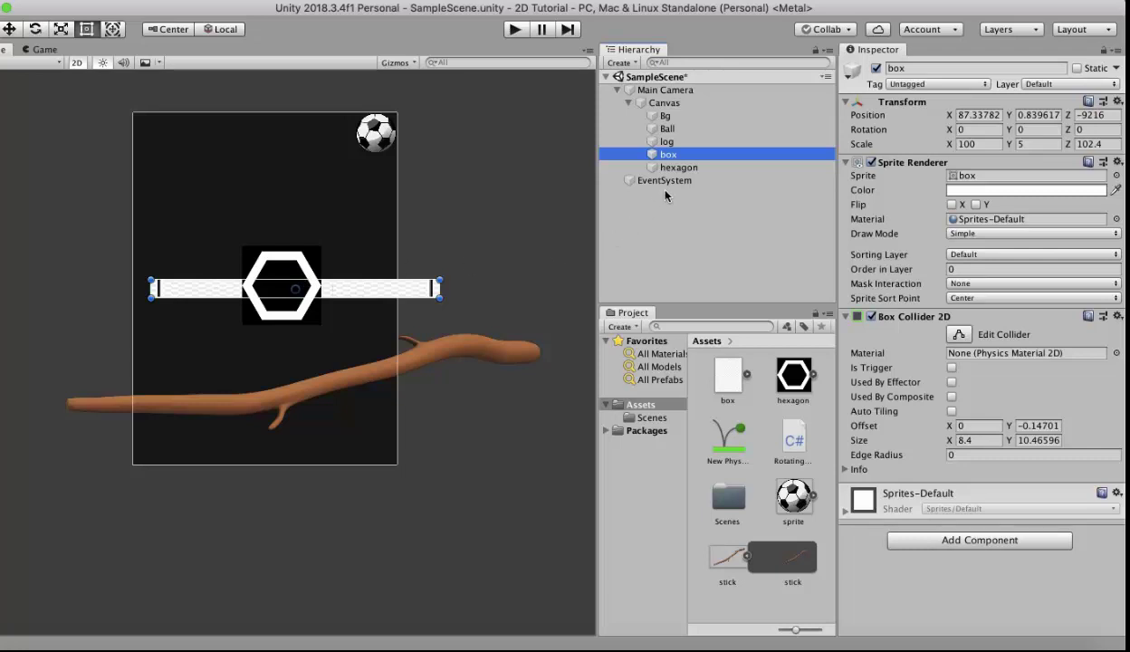
left_click(691, 170)
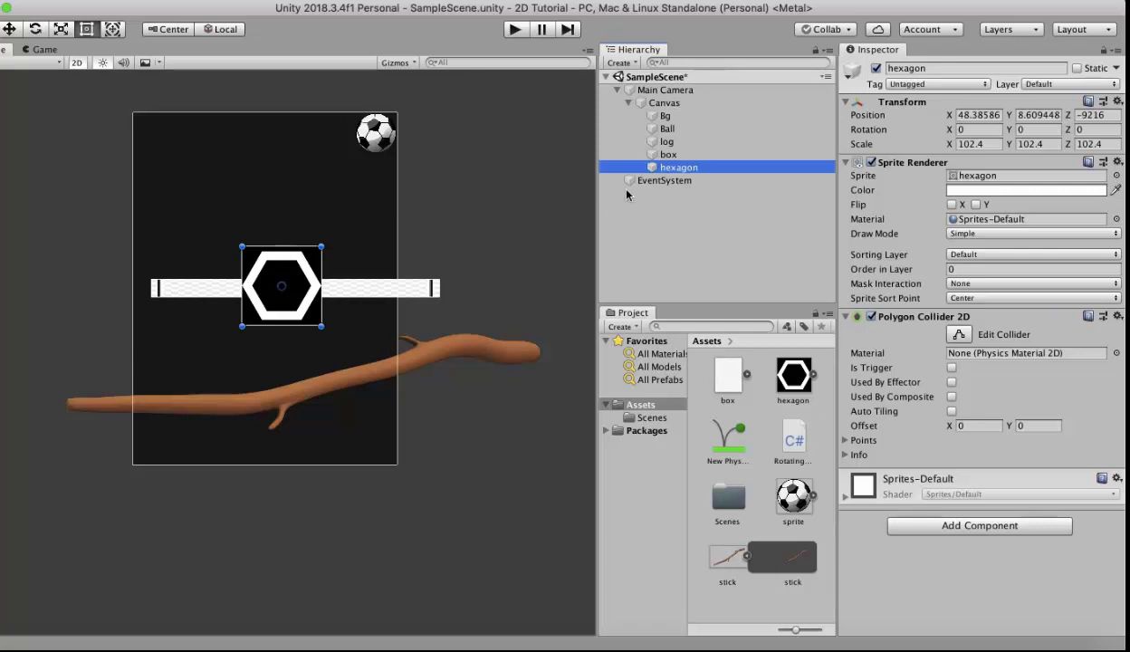
Create an empty game object under the Canvas and name it Parent.
left_click(675, 103)
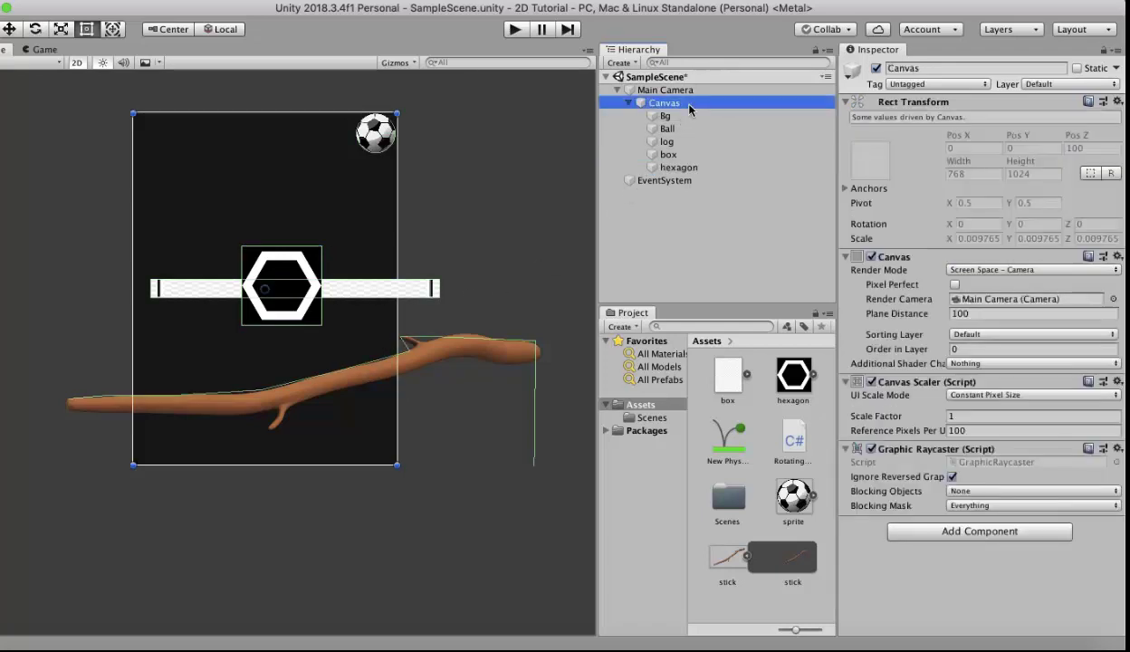
right_click(689, 105)
left_click(739, 207)
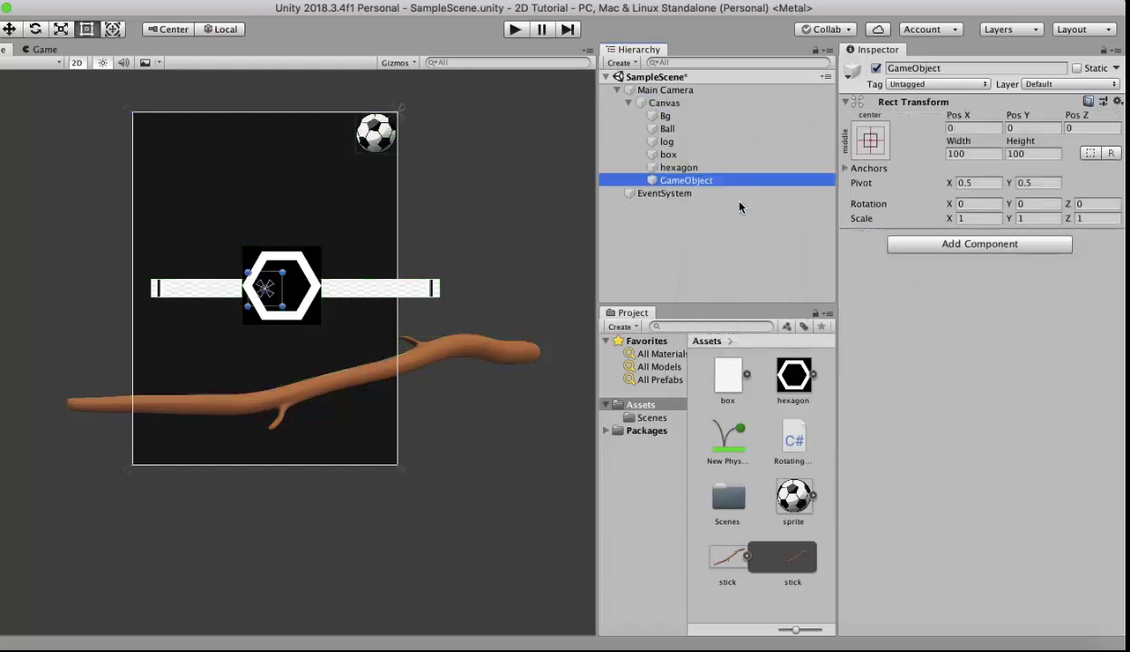
left_click(696, 184)
type("Parent")
key("Return")
Make the box and hexagon objects children of the Parent object.
left_click(672, 155)
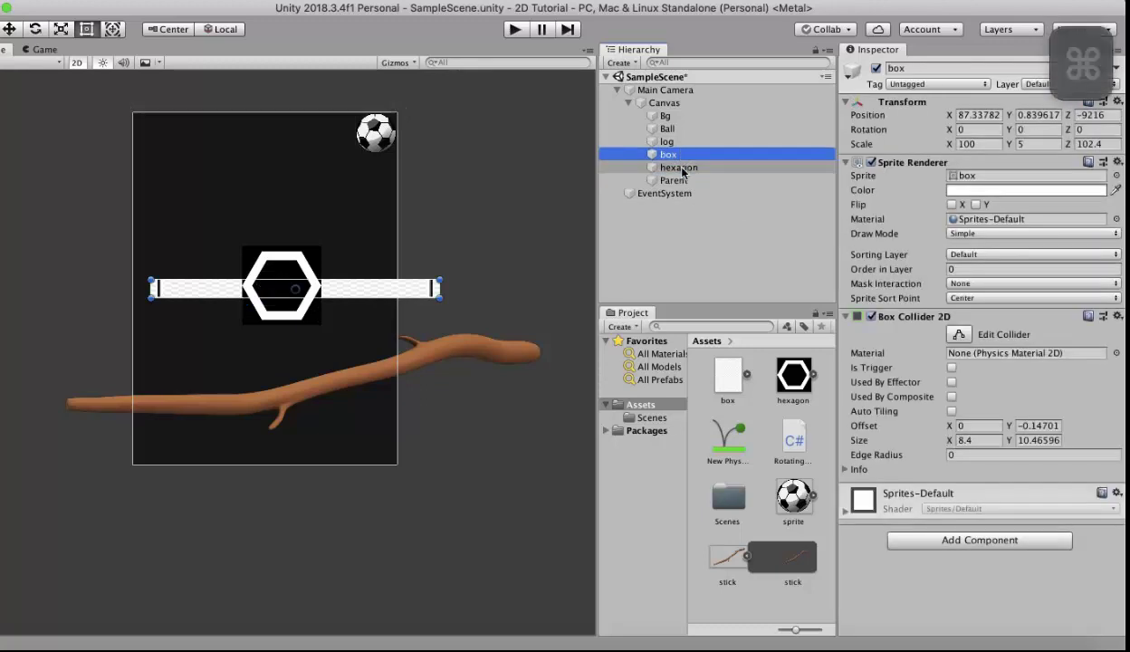
left_click(679, 167, "shift")
left_click_drag(684, 172, 686, 186)
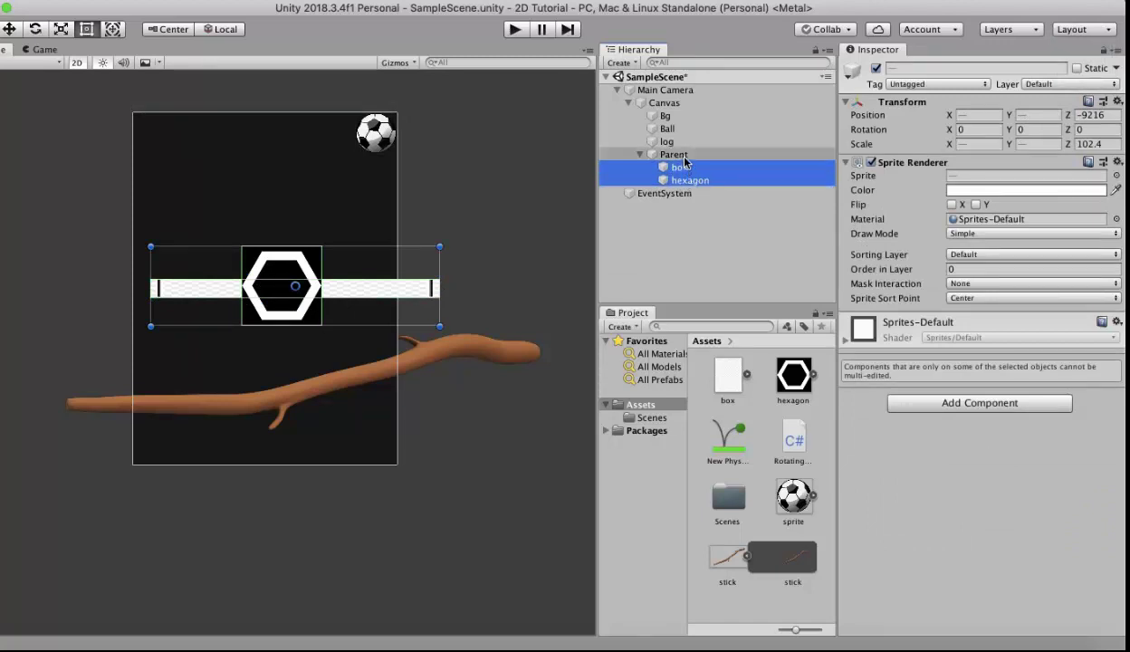
Add a Composite Collider 2D component to the Parent object.
left_click(686, 161)
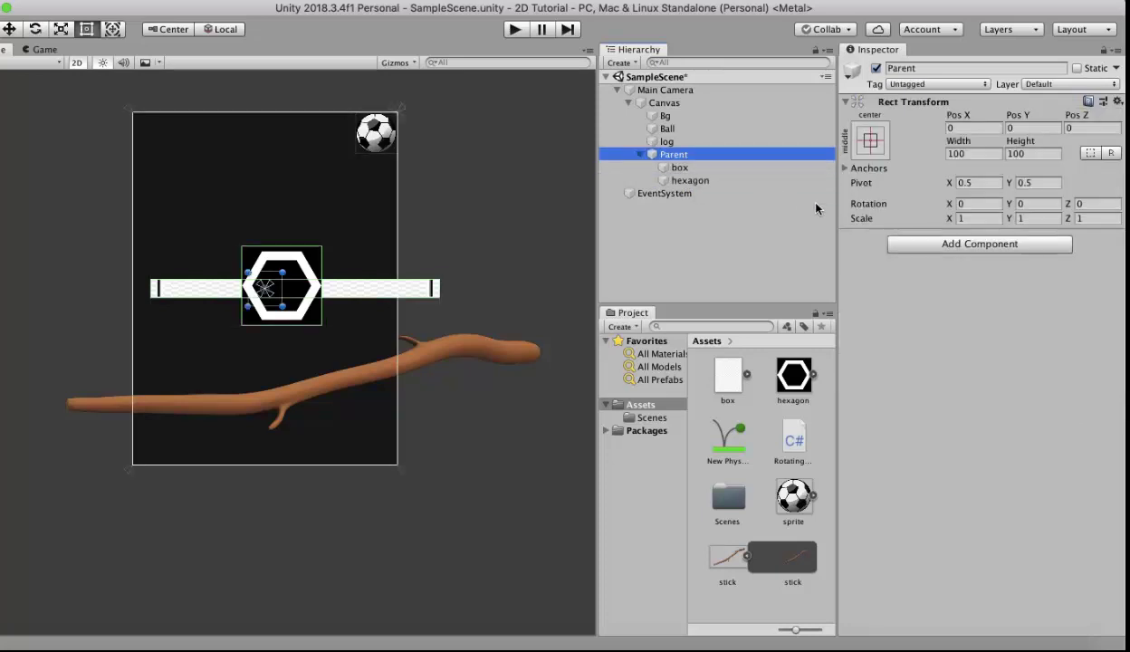
left_click(978, 245)
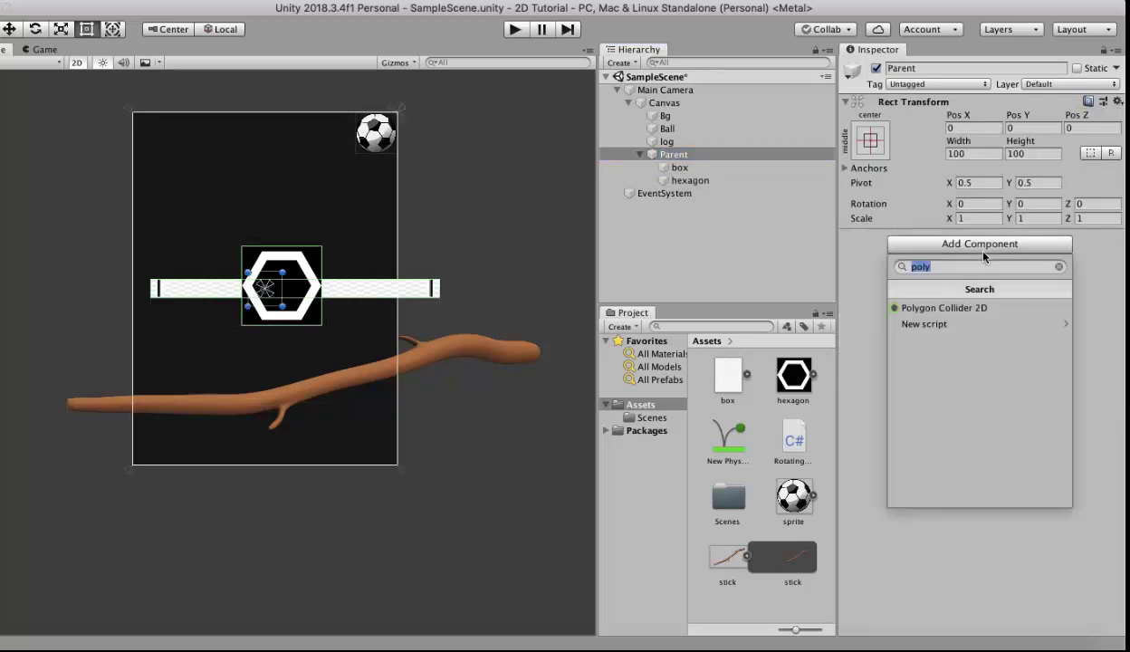
type("compos")
key("Return")
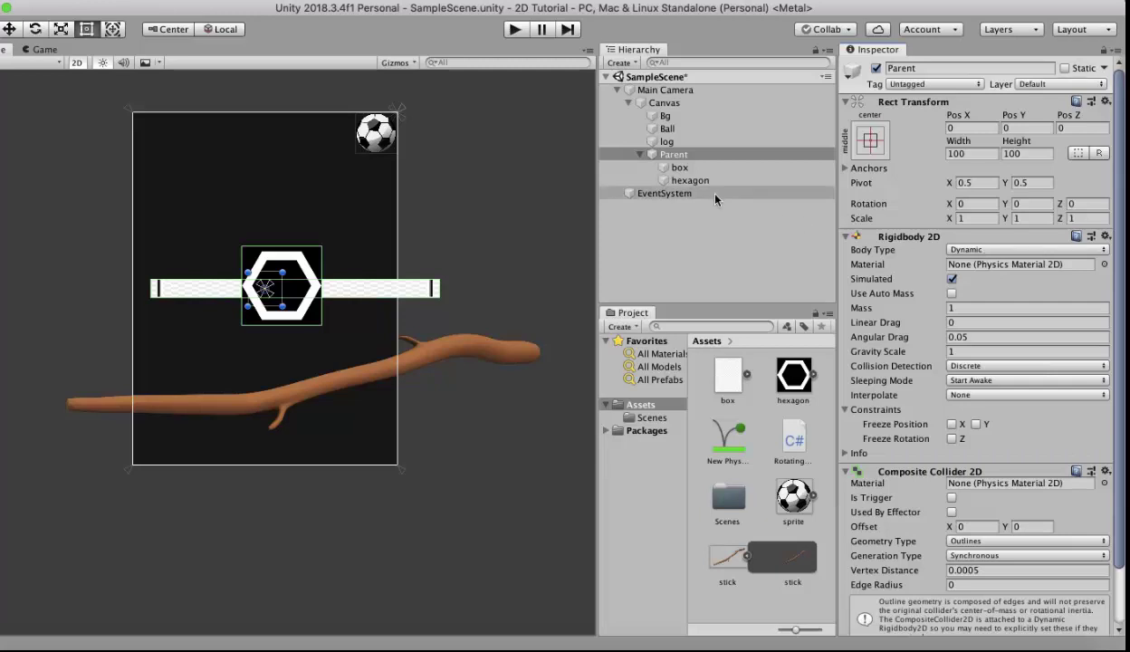
Enable Used By Composite on the box's and hexagon's colliders, and inspect the combined collider outline of the Parent object.
left_click(689, 168)
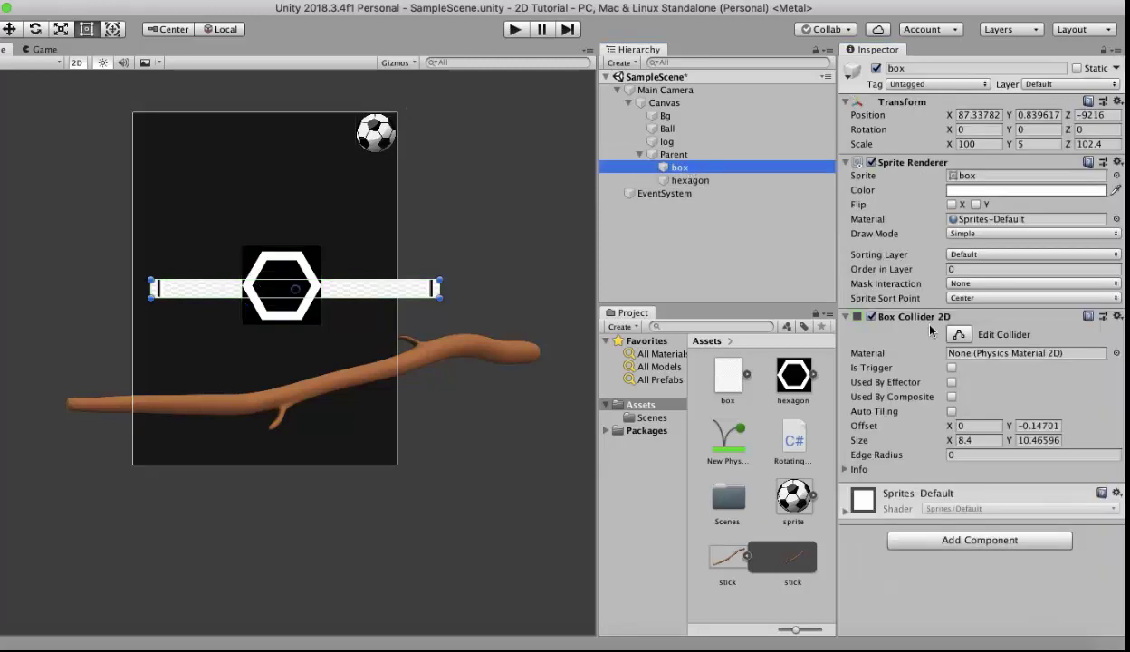
left_click(952, 398)
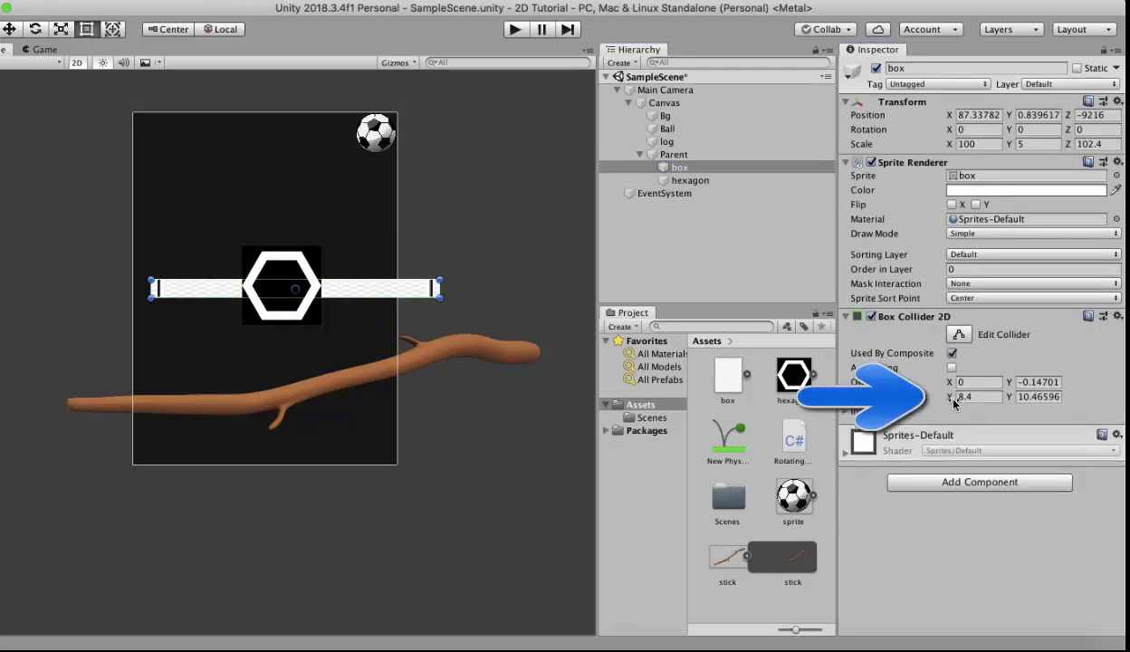
left_click(690, 179)
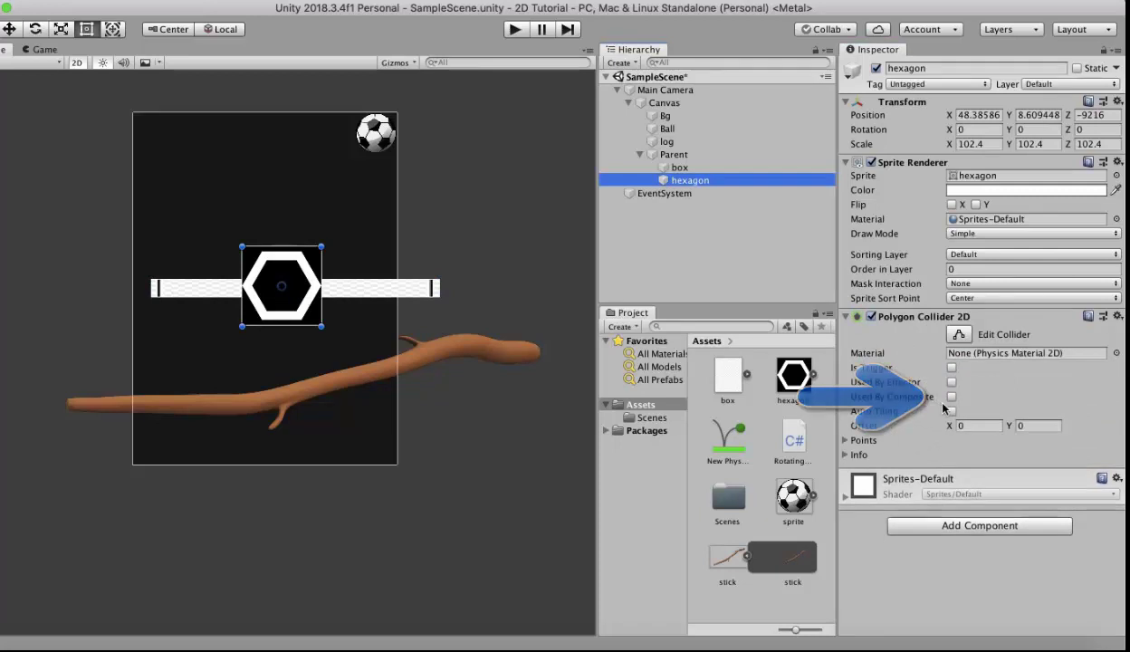
left_click(952, 397)
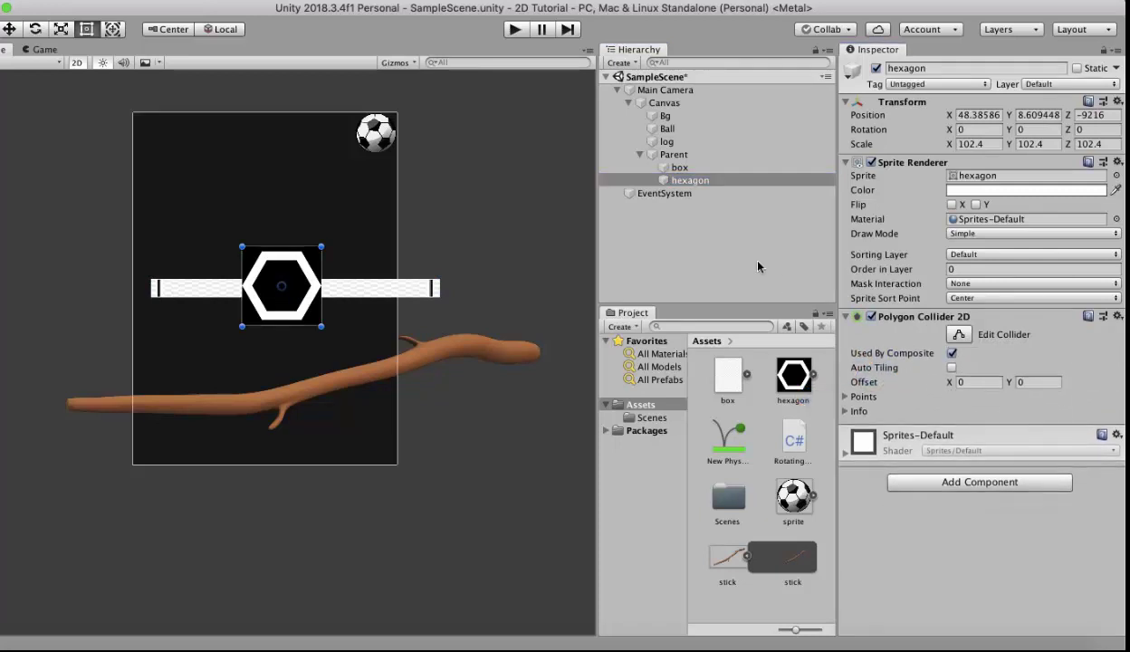
left_click(674, 154)
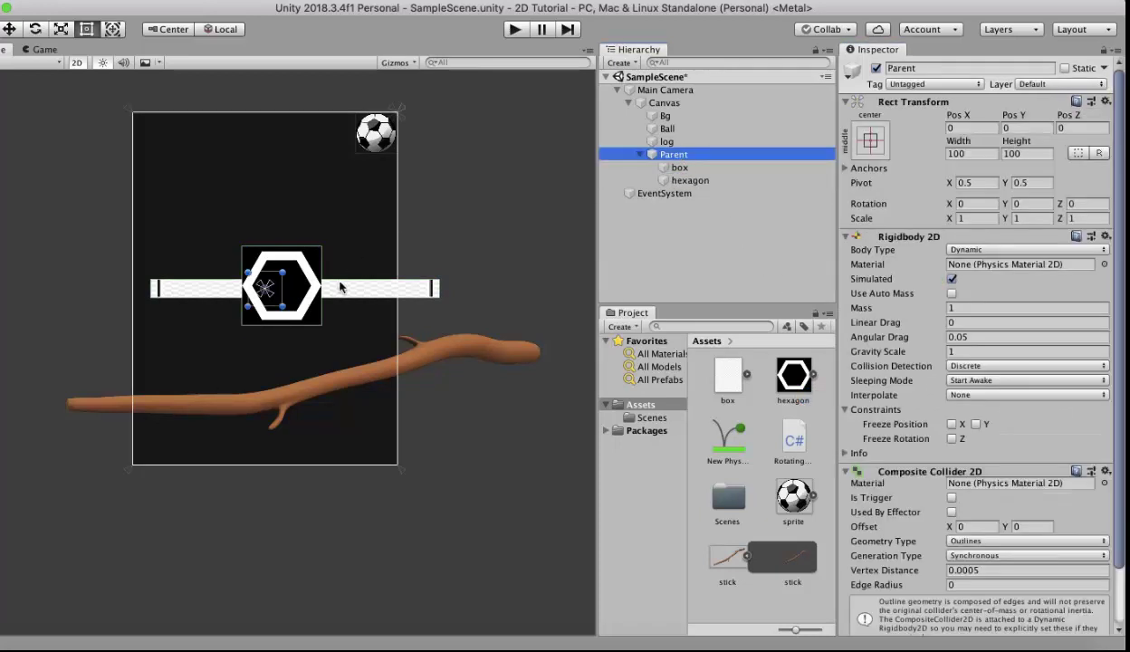
scroll(340, 288, "up", 1)
scroll(340, 288, "up", 4)
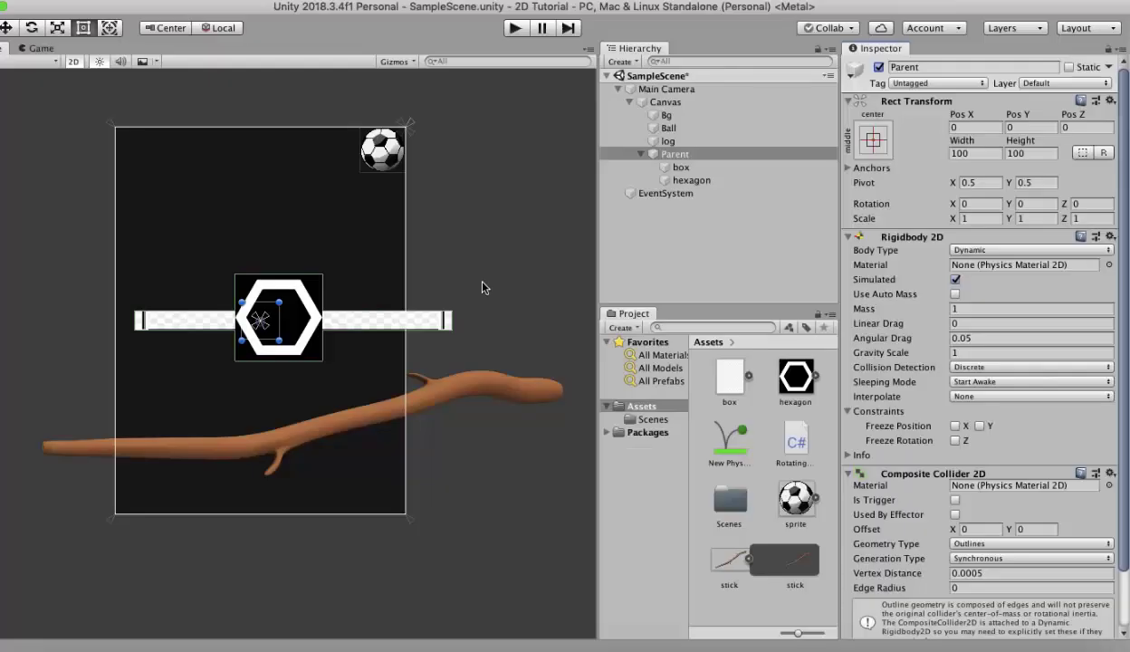
Deactivate the Parent object and run the scene briefly to test the ball against the log's edge collider.
left_click(678, 156)
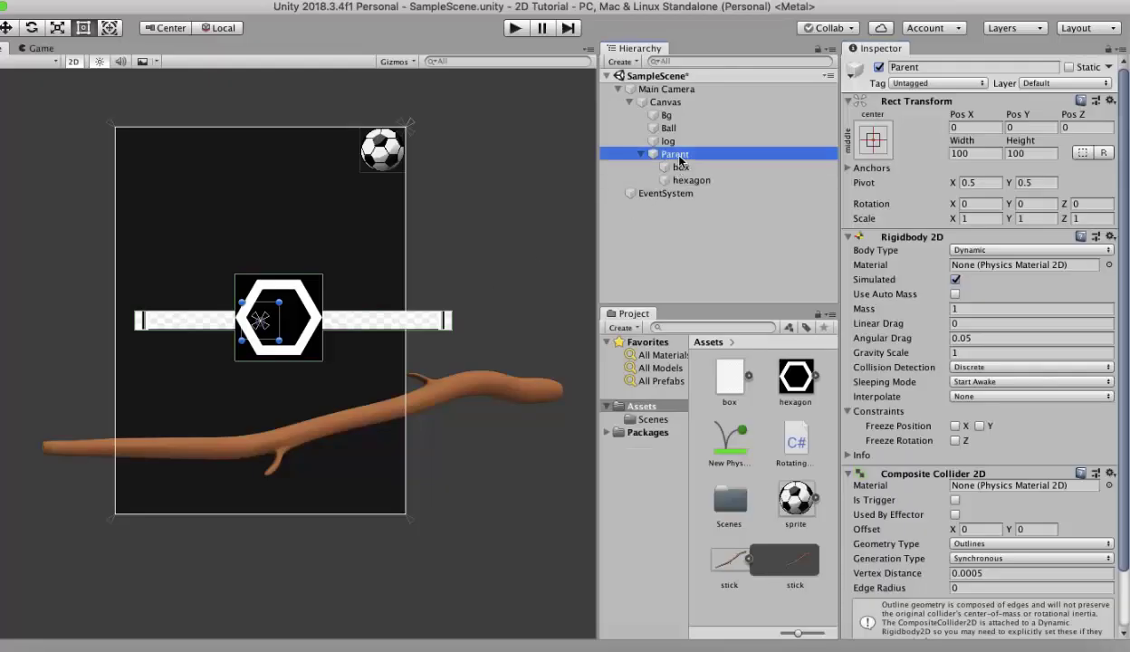
left_click(878, 67)
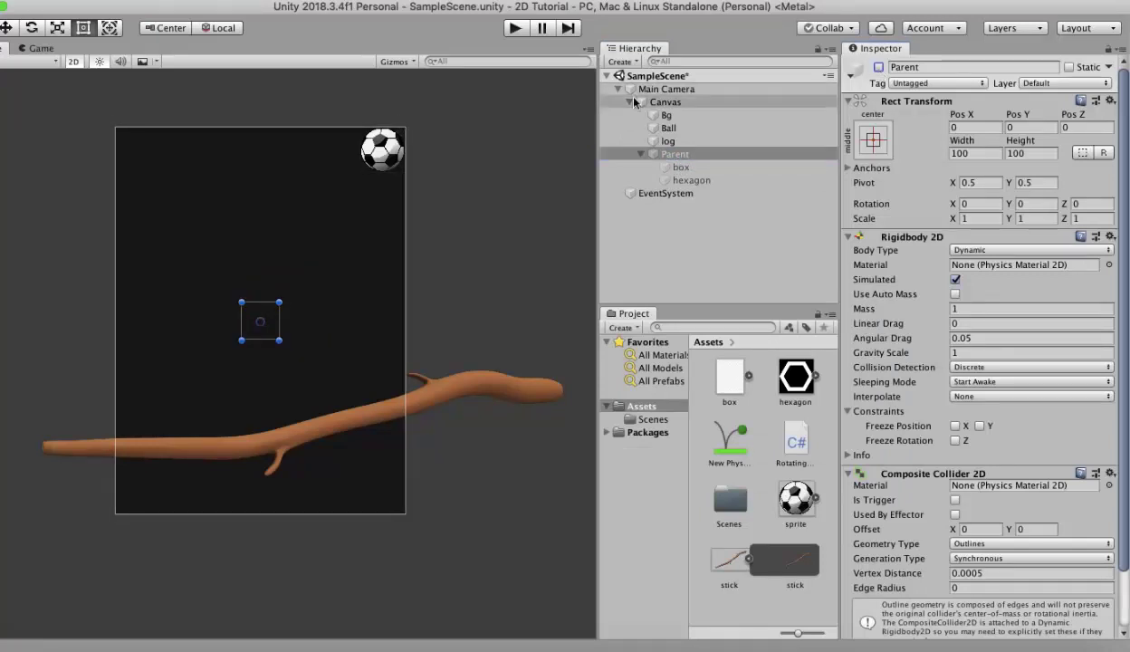
left_click(516, 28)
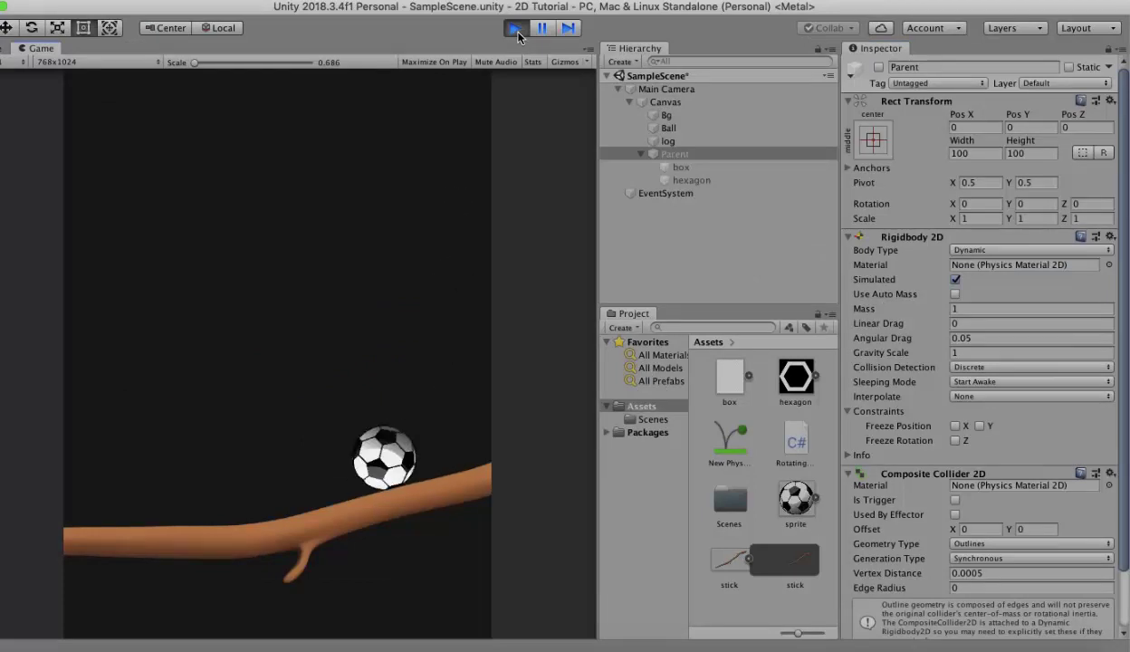
left_click(516, 30)
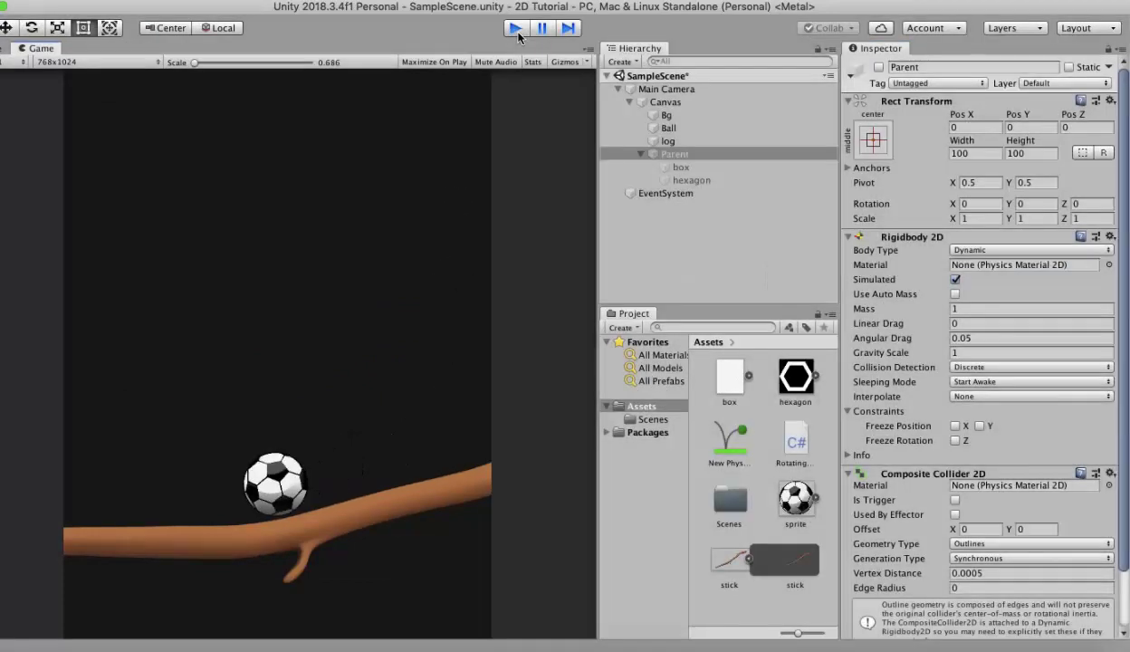
left_click(518, 34)
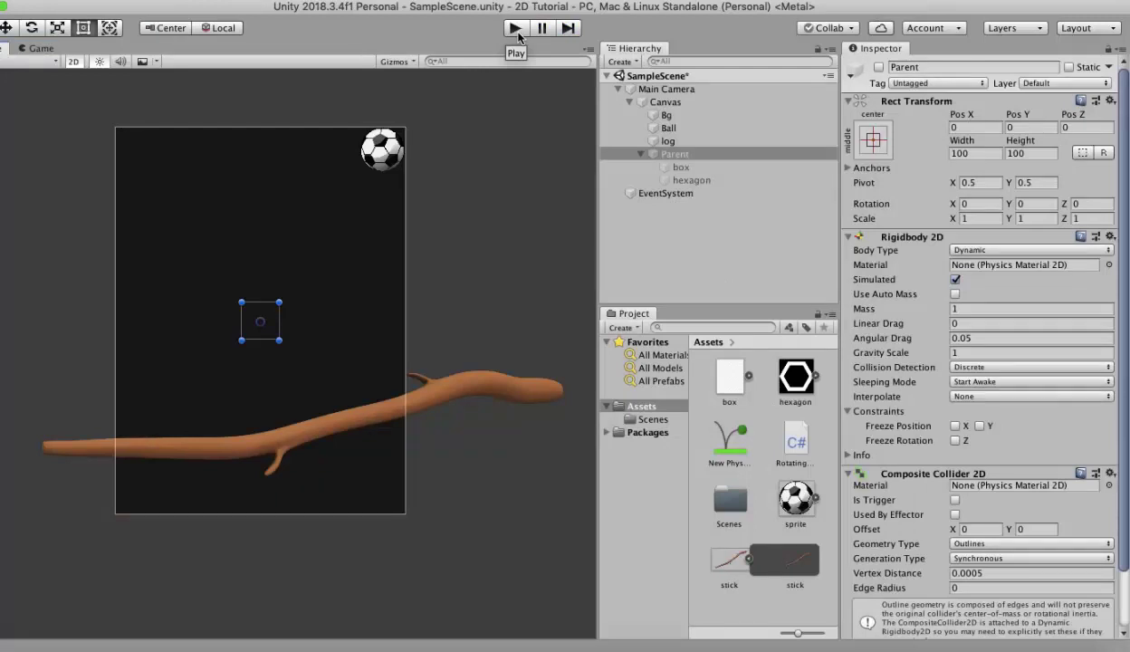
scroll(874, 269, "down", 3)
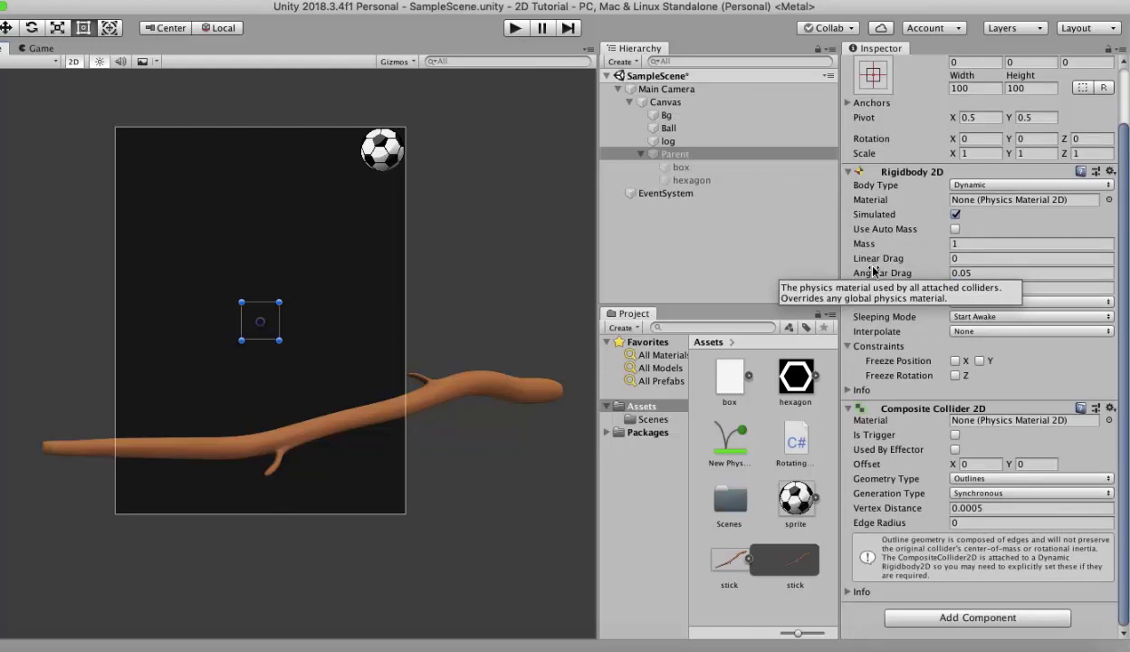
Enable Is Trigger on the log's Edge Collider 2D and run the scene briefly to test the ball against it.
left_click(670, 141)
scroll(957, 437, "down", 5)
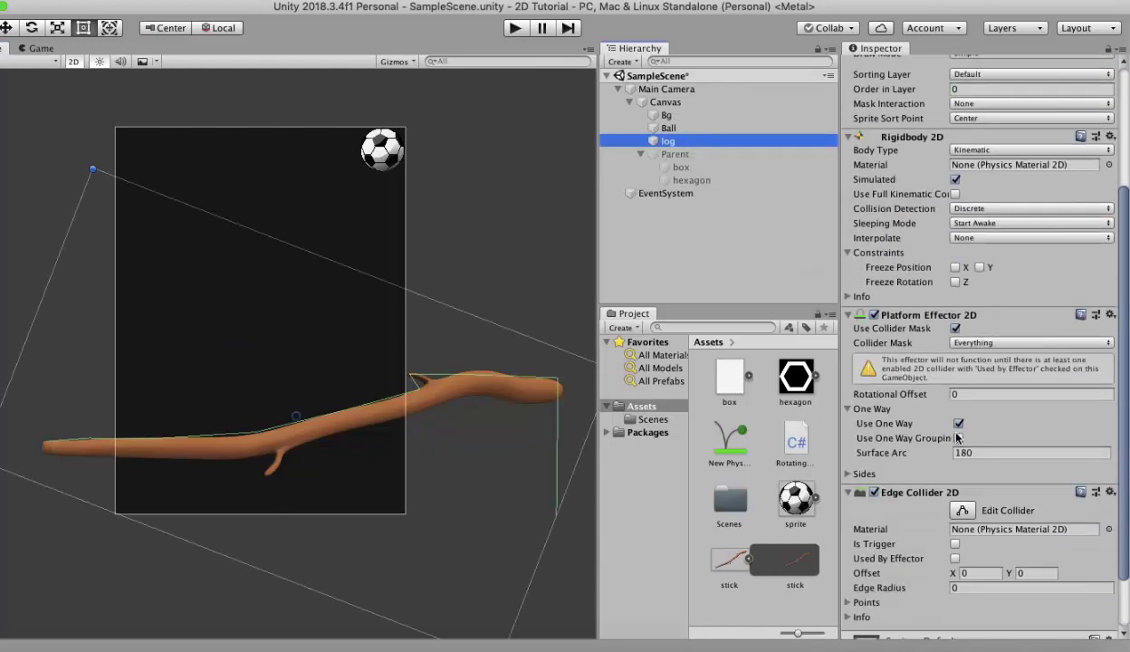
scroll(957, 437, "down", 3)
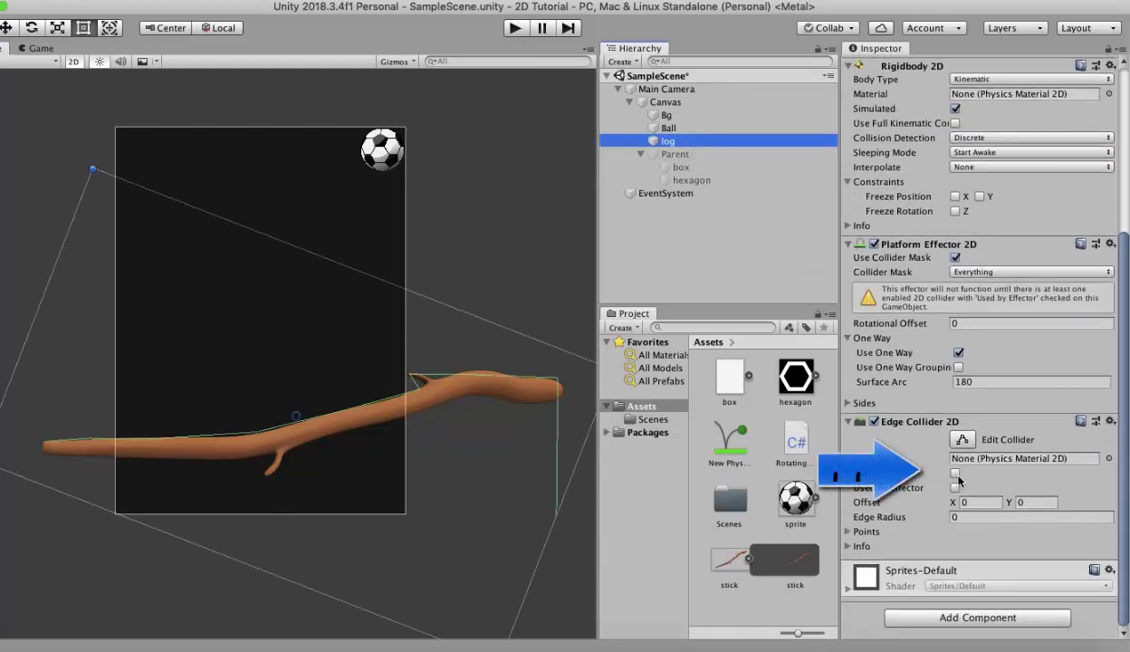
left_click(955, 474)
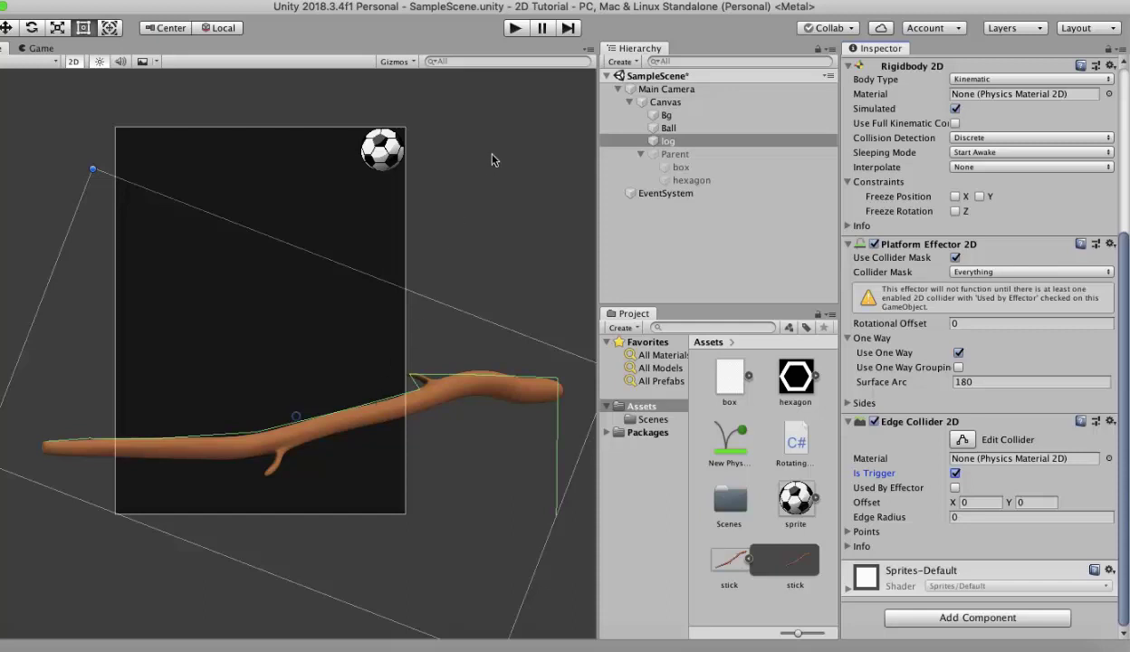
left_click(515, 28)
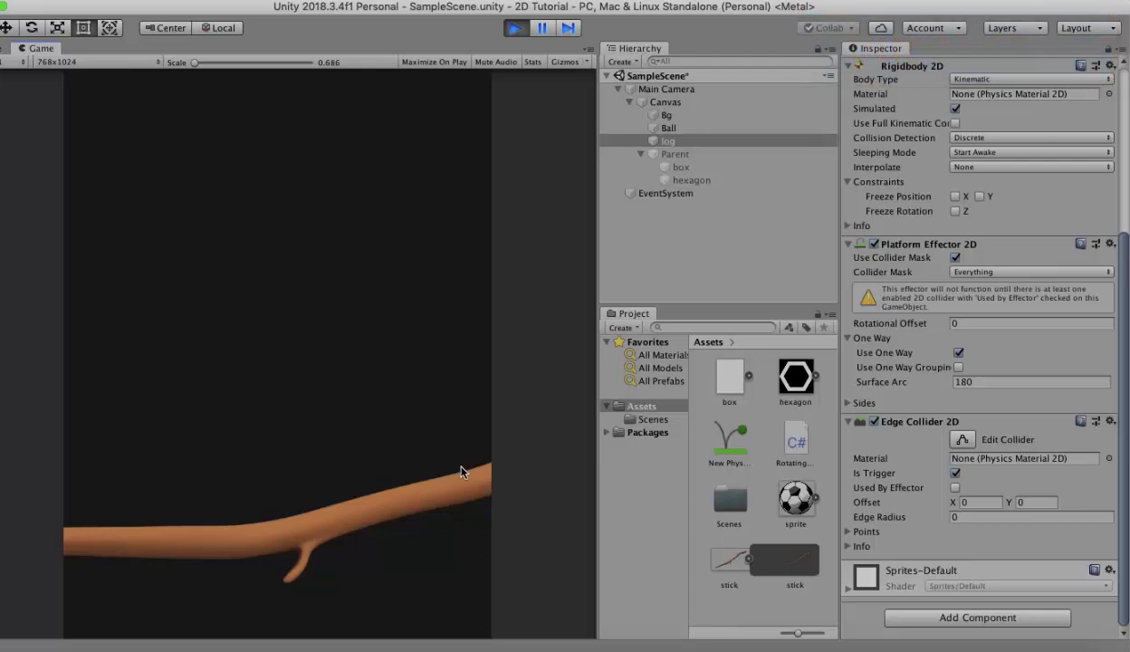
left_click(513, 29)
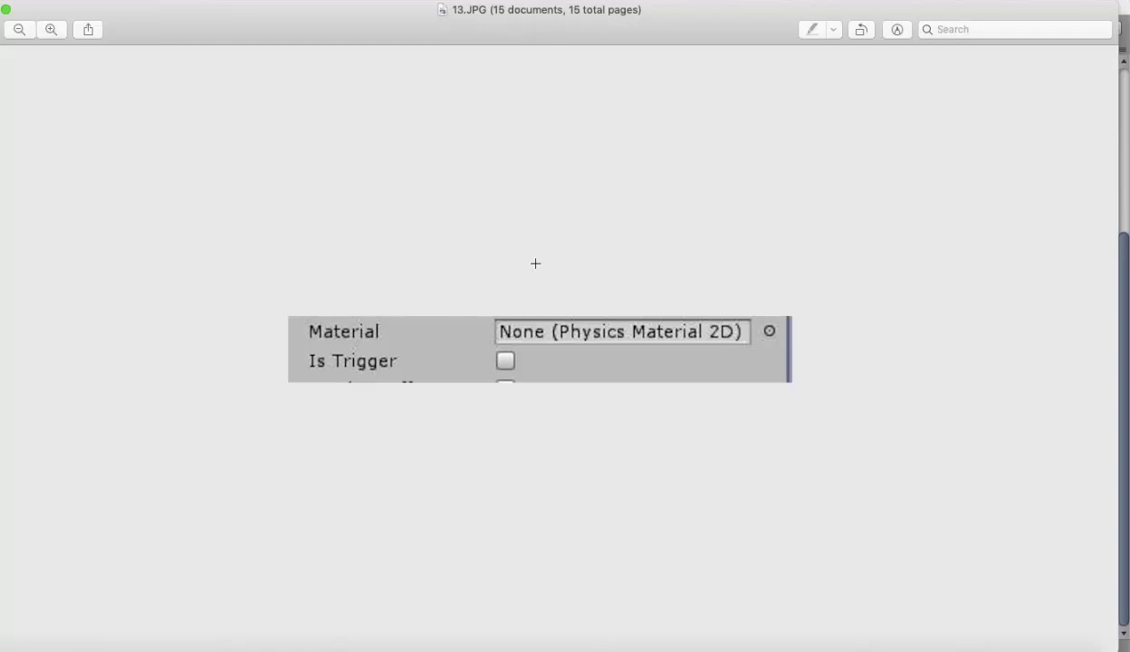
Switch back to Unity and run the scene briefly to watch how the ball lands on the log.
key("super+Tab")
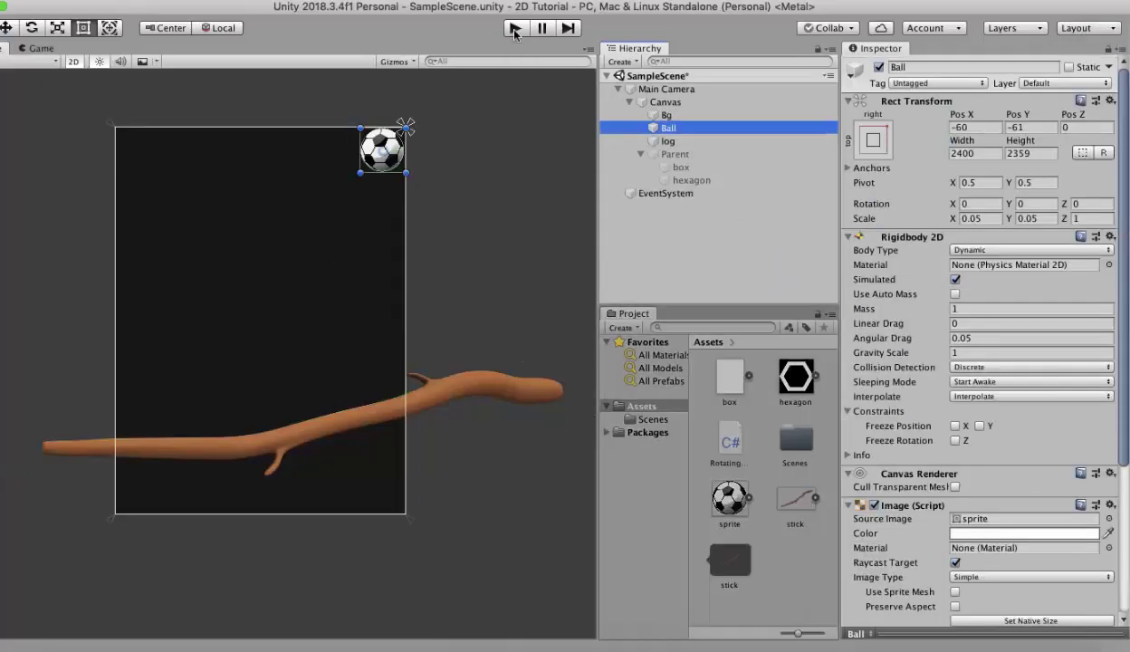
left_click(513, 28)
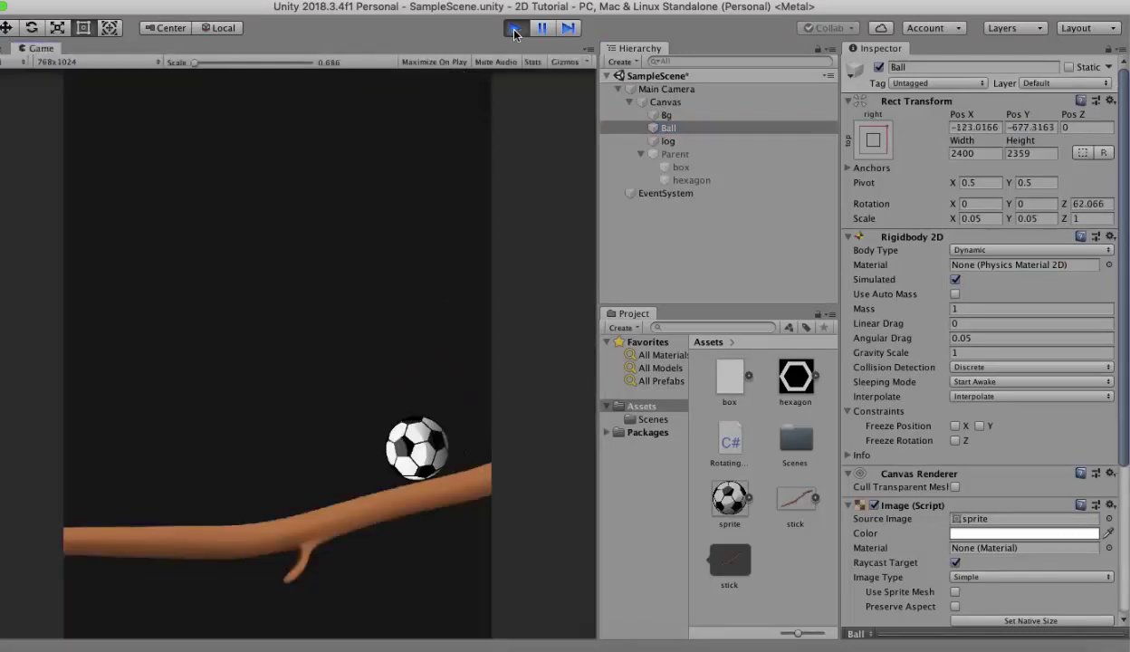
left_click(513, 31)
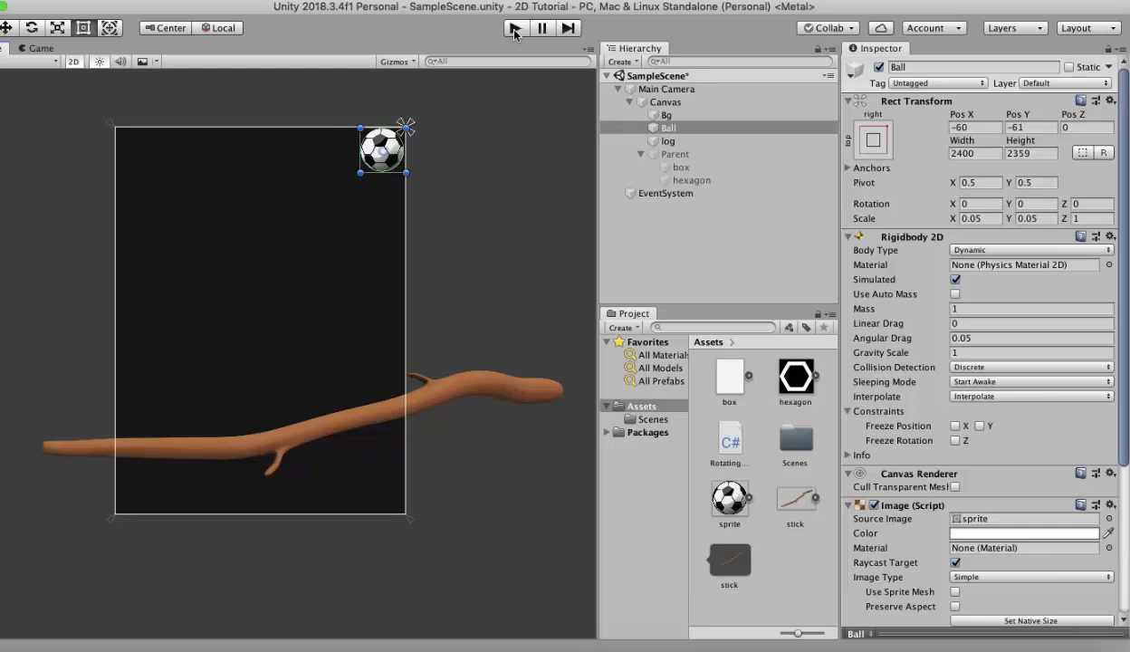
Create a Physics Material 2D named Bouncy in the Assets folder and set its bounciness to 1.
left_click(669, 128)
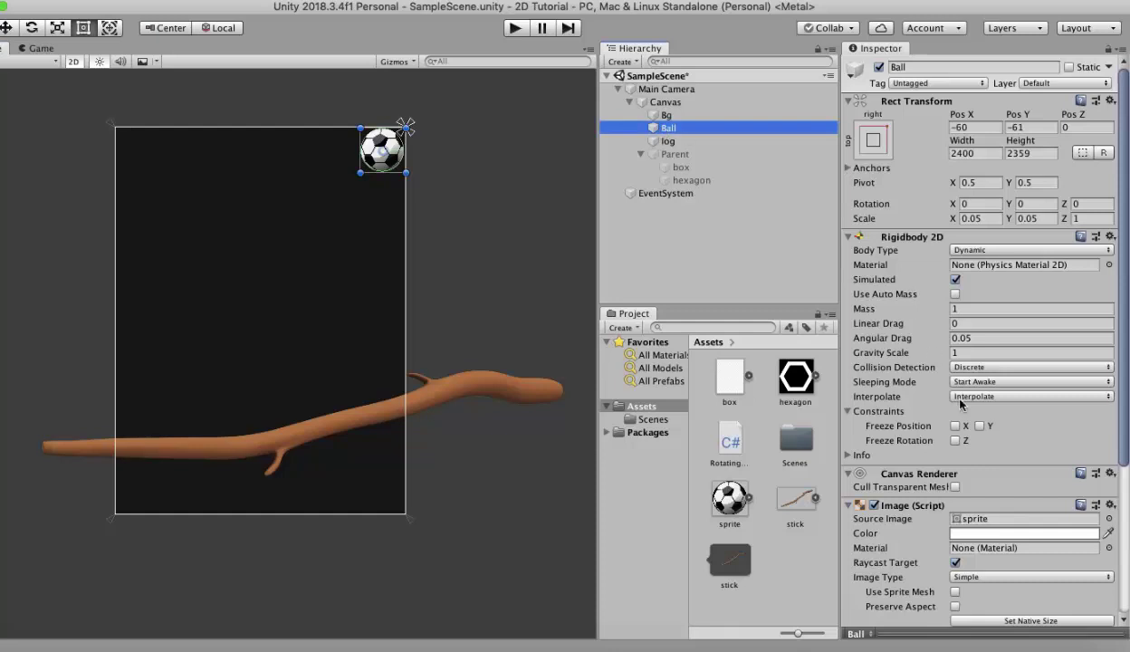
scroll(960, 403, "down", 6)
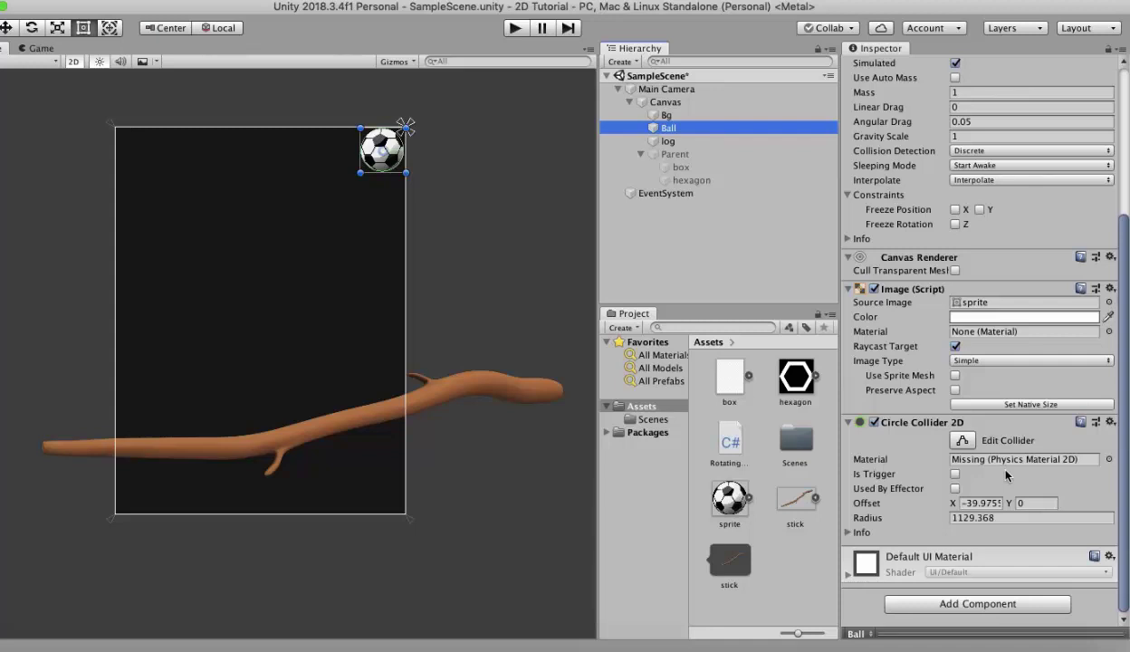
right_click(790, 550)
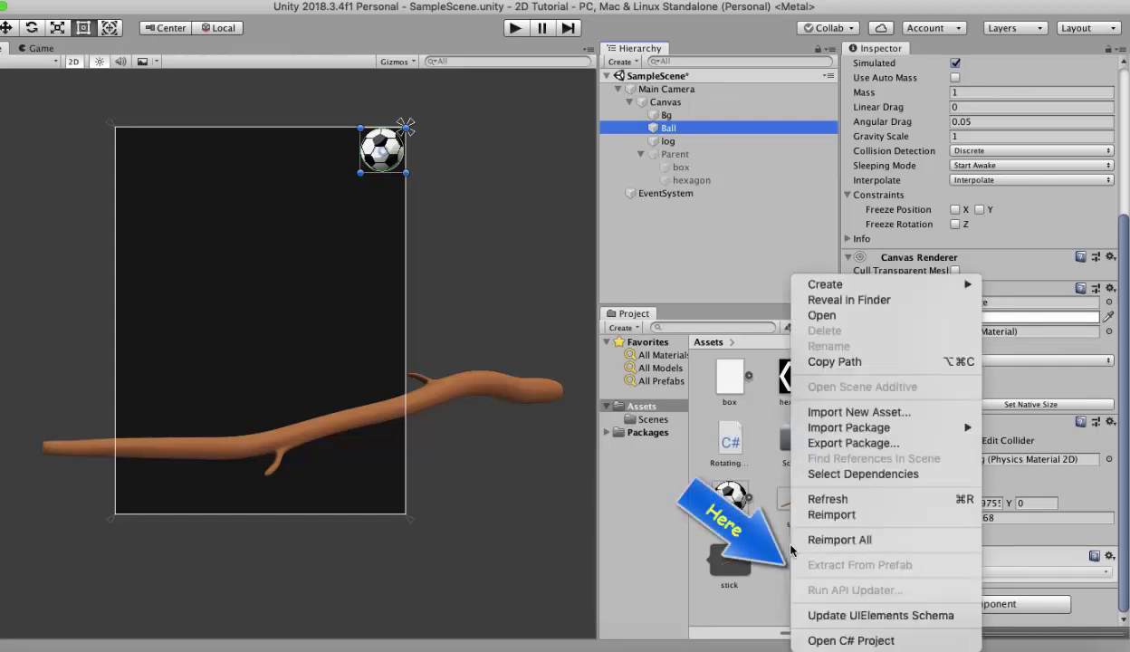
mouse_move(891, 288)
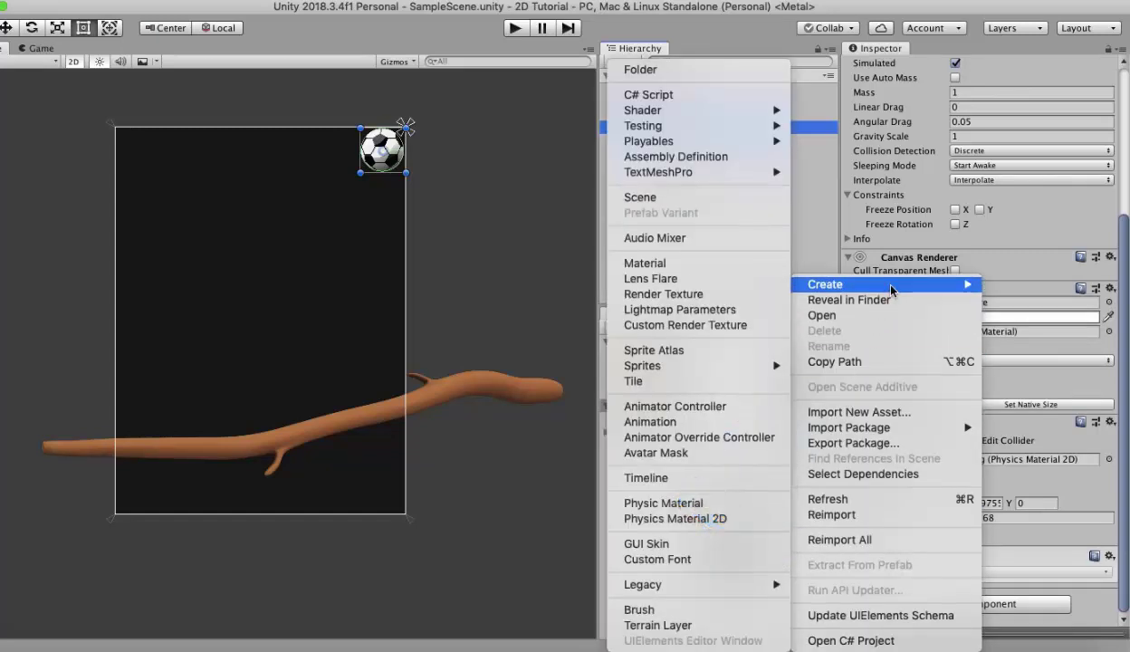
left_click(687, 519)
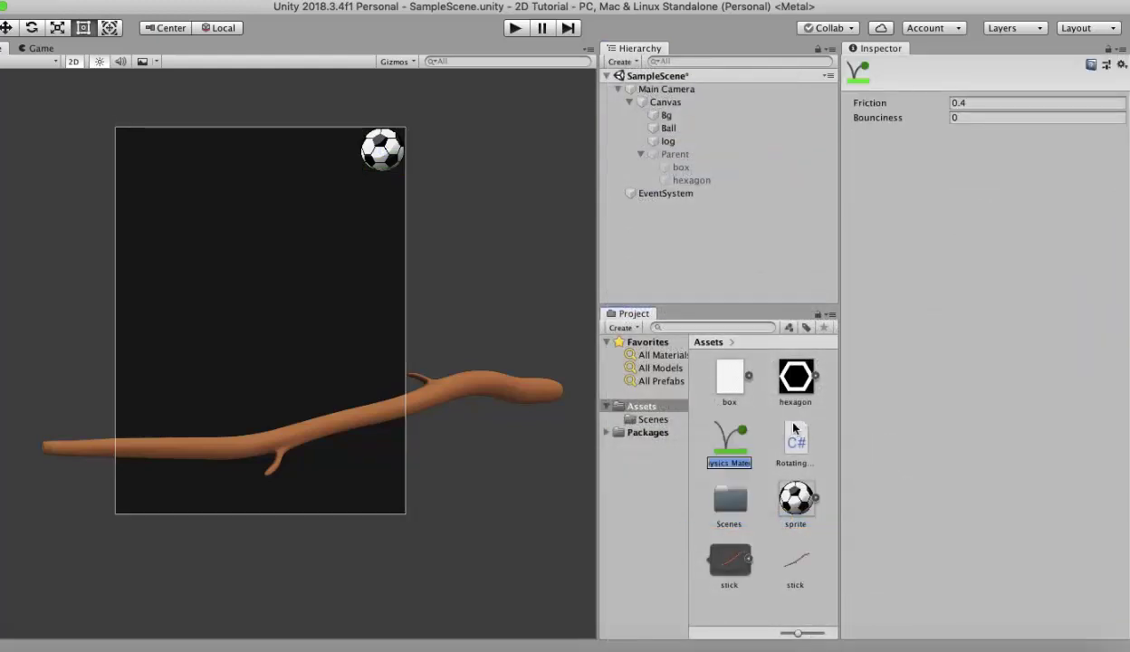
type("Bouncy")
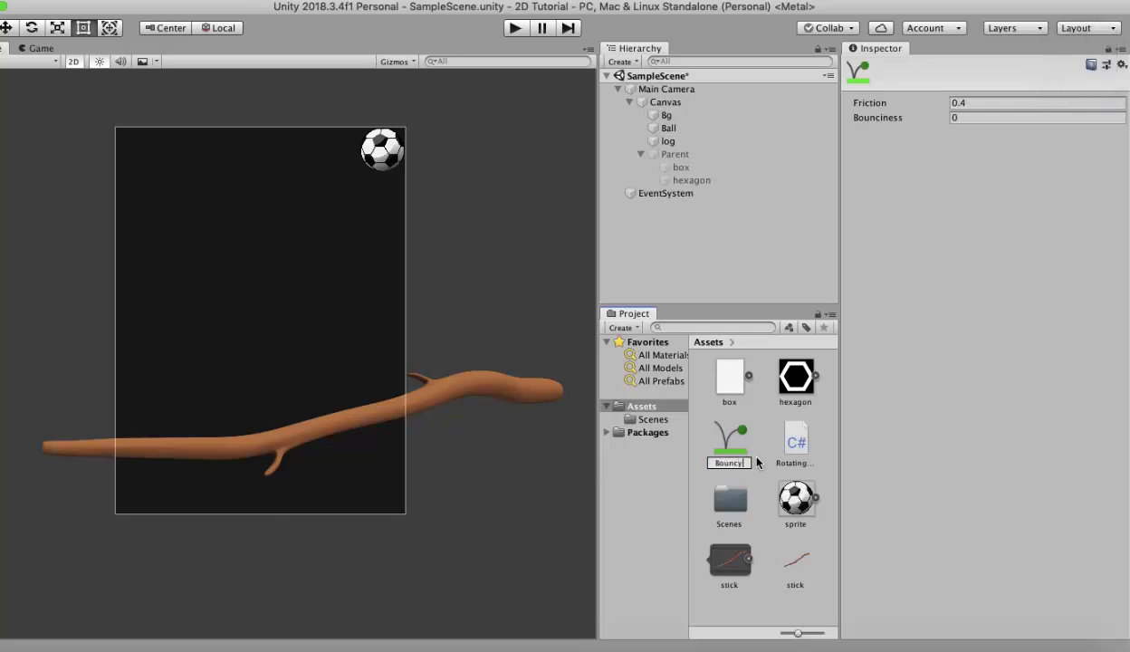
key("Return")
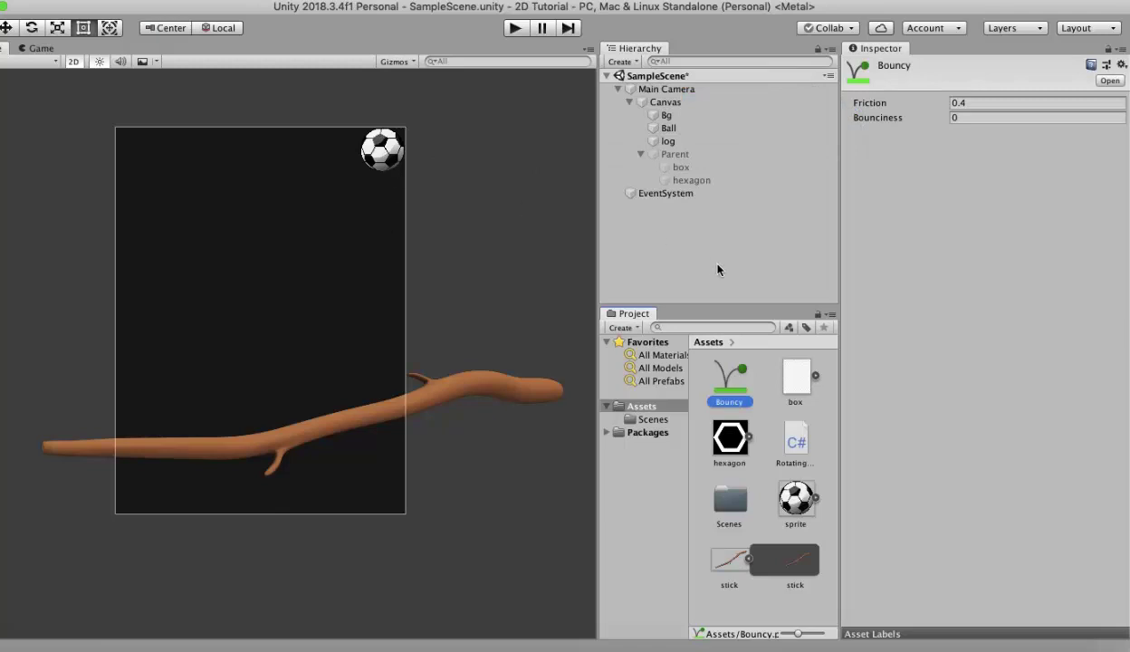
left_click(995, 118)
type("1")
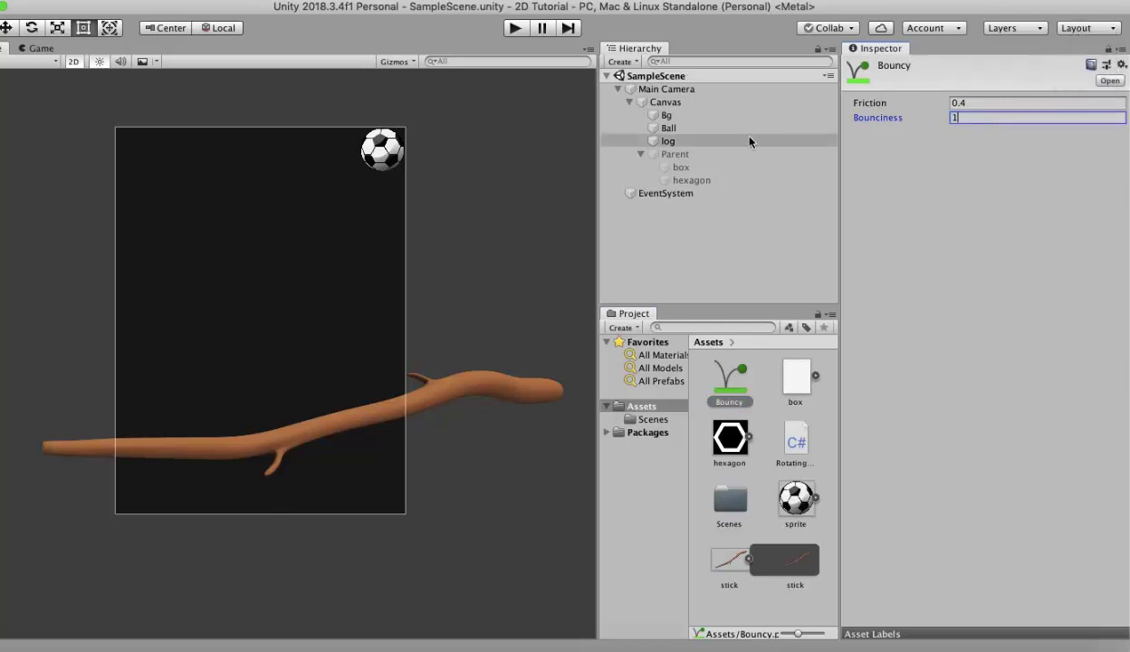
Assign the Bouncy material to the Ball's Circle Collider 2D and run the scene briefly to test the bounce.
left_click(687, 128)
scroll(1012, 378, "down", 5)
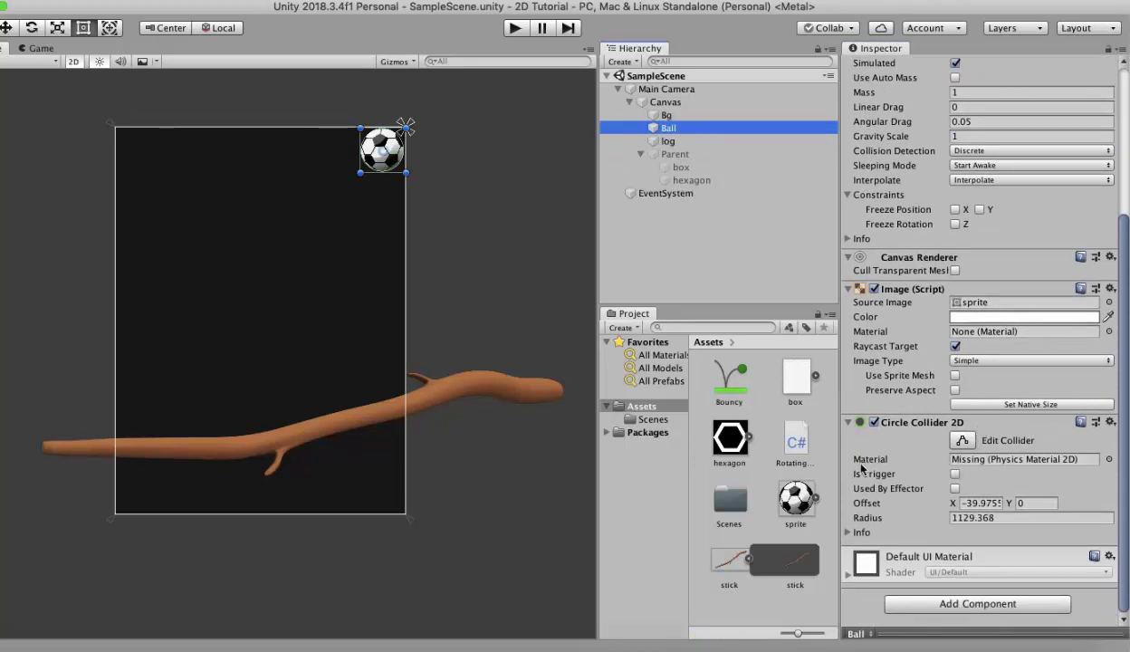
left_click_drag(729, 380, 960, 465)
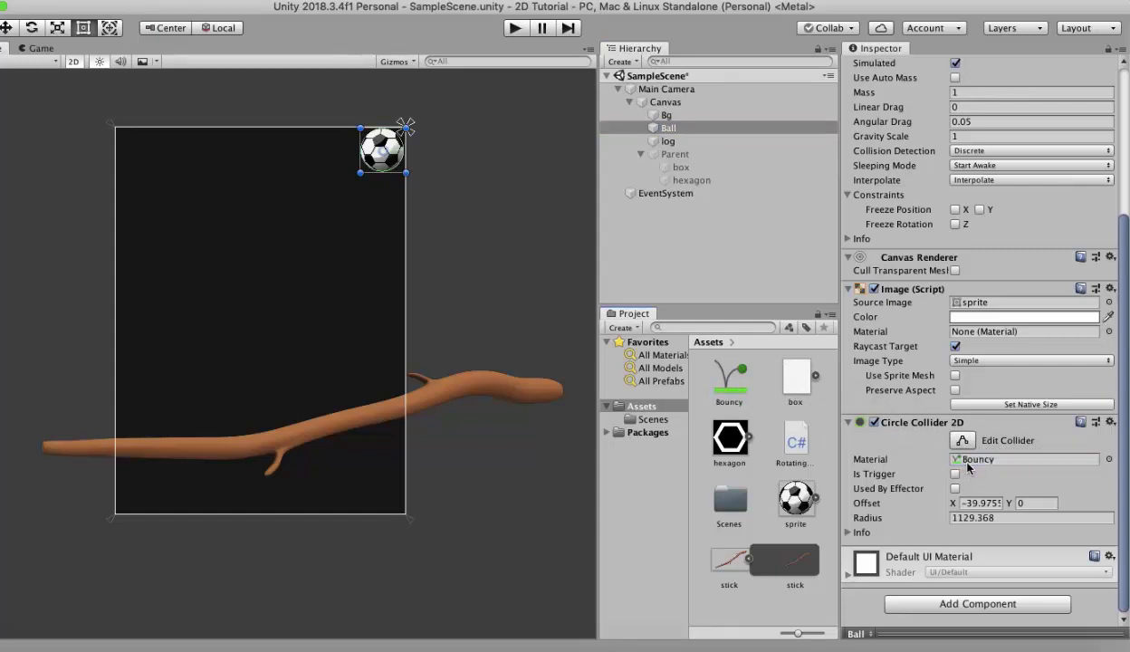
left_click(515, 28)
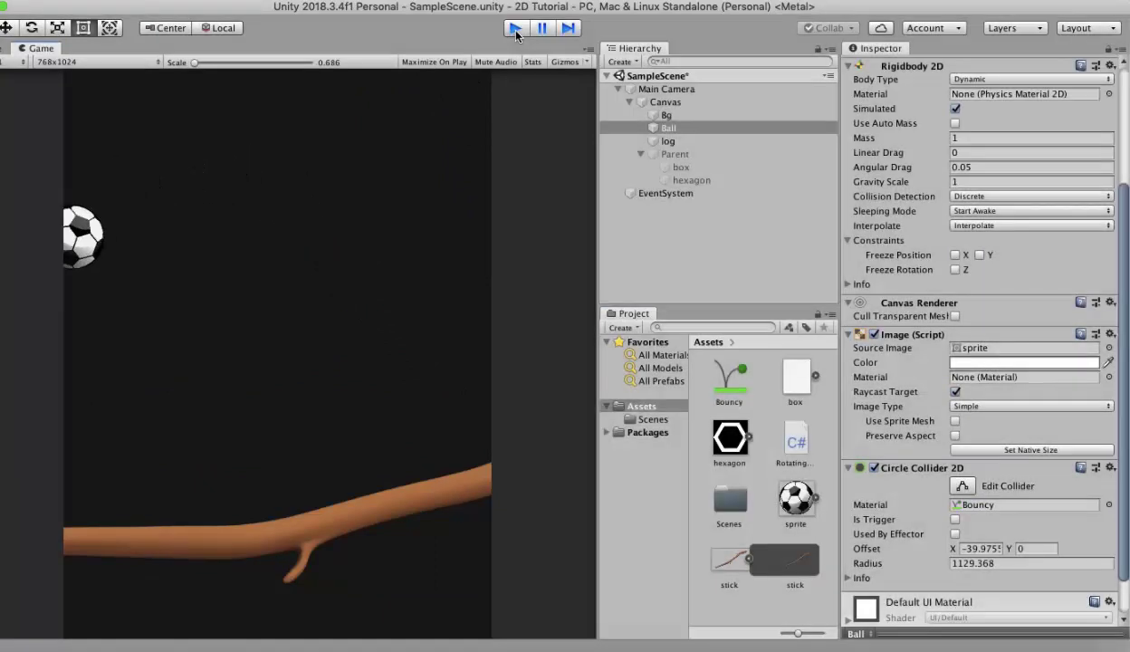
left_click(514, 28)
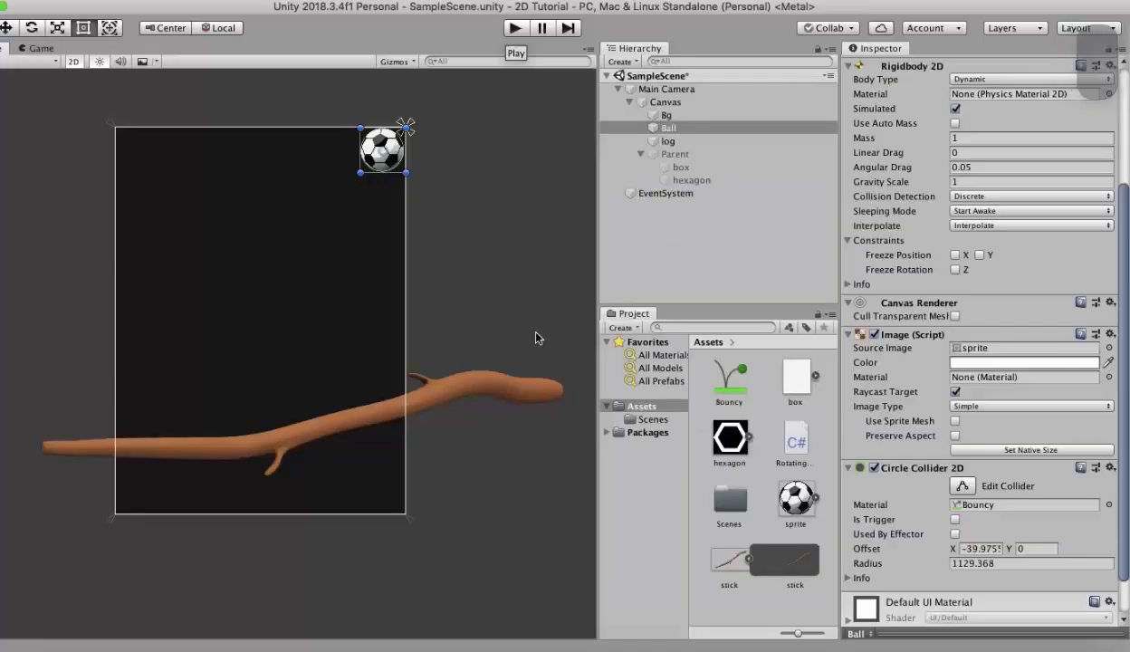
Delete the Parent object together with its box and hexagon children from the scene.
left_click(675, 154)
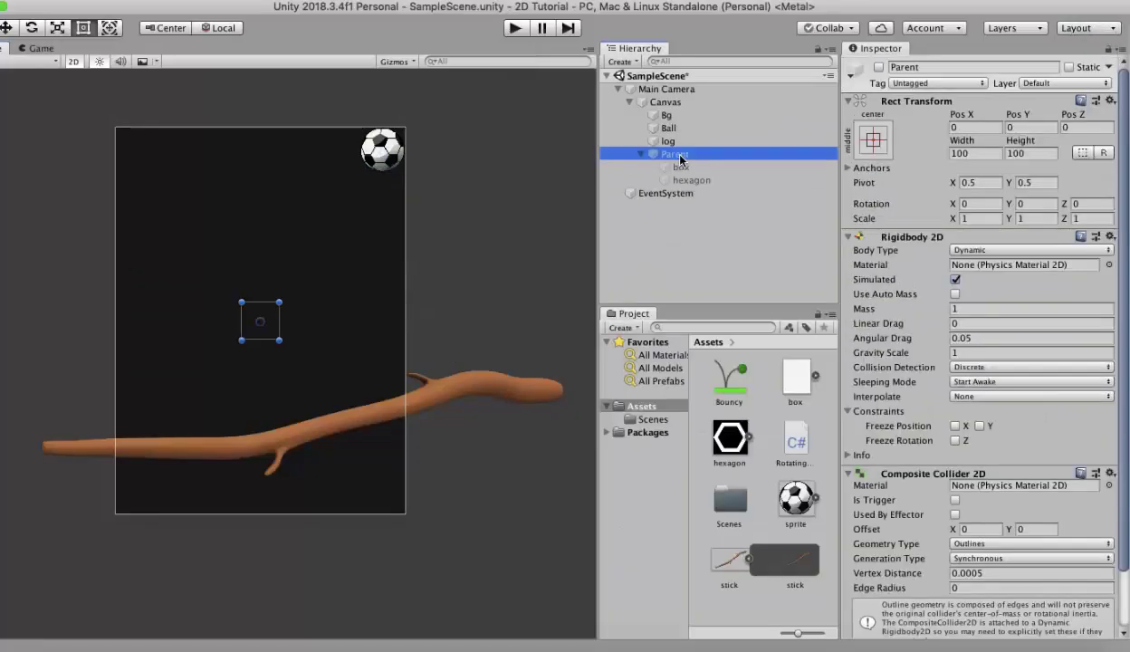
right_click(680, 160)
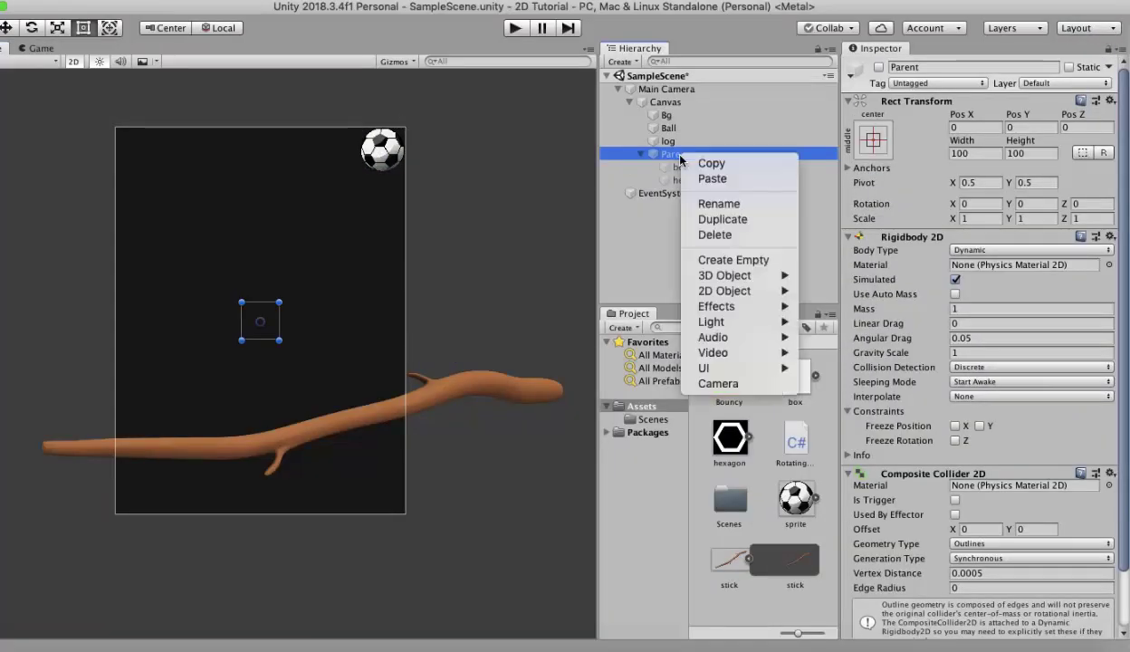
left_click(715, 235)
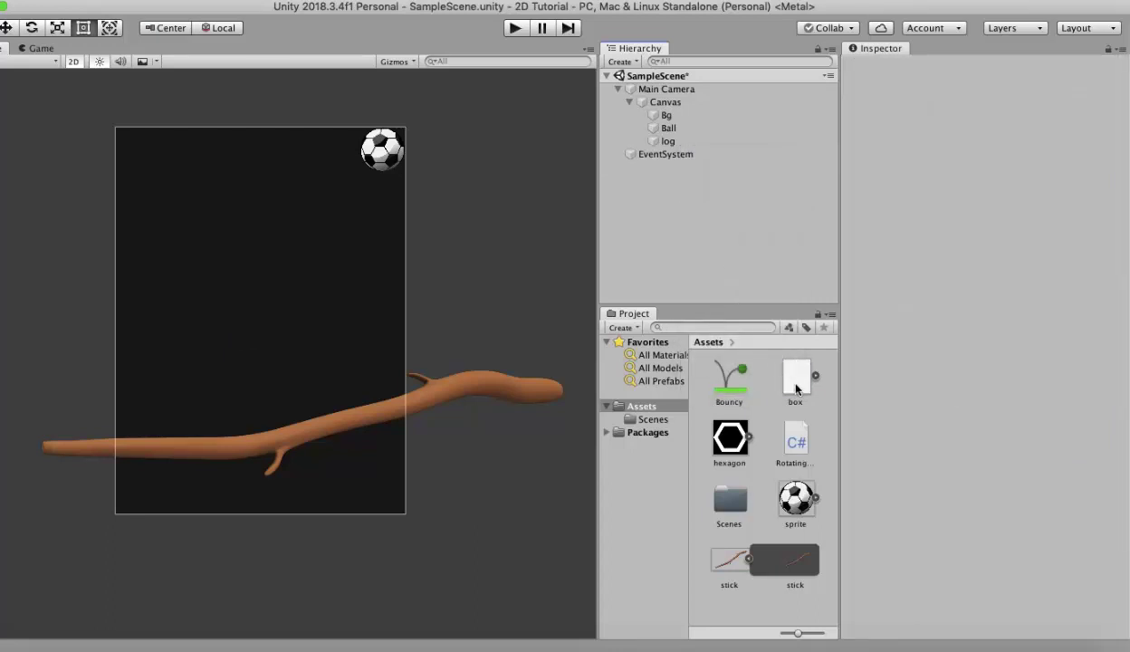
Place the box sprite above the log as a child of Canvas and scale it to X 50 and Y 5.
left_click_drag(780, 379, 296, 317)
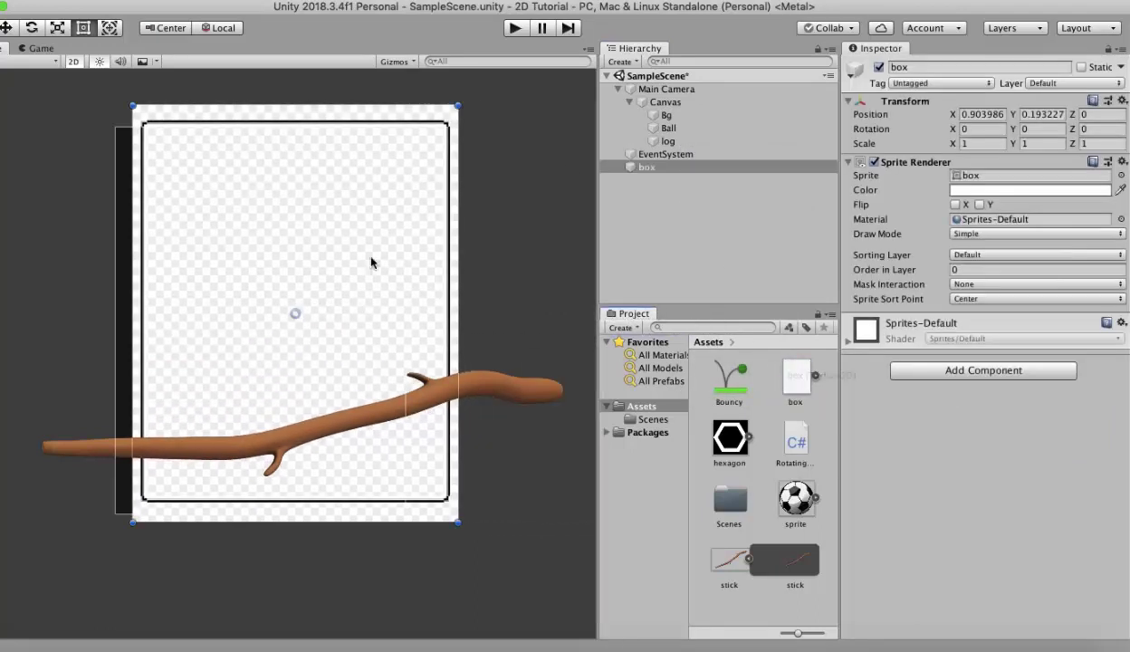
left_click_drag(660, 168, 675, 147)
left_click(987, 143)
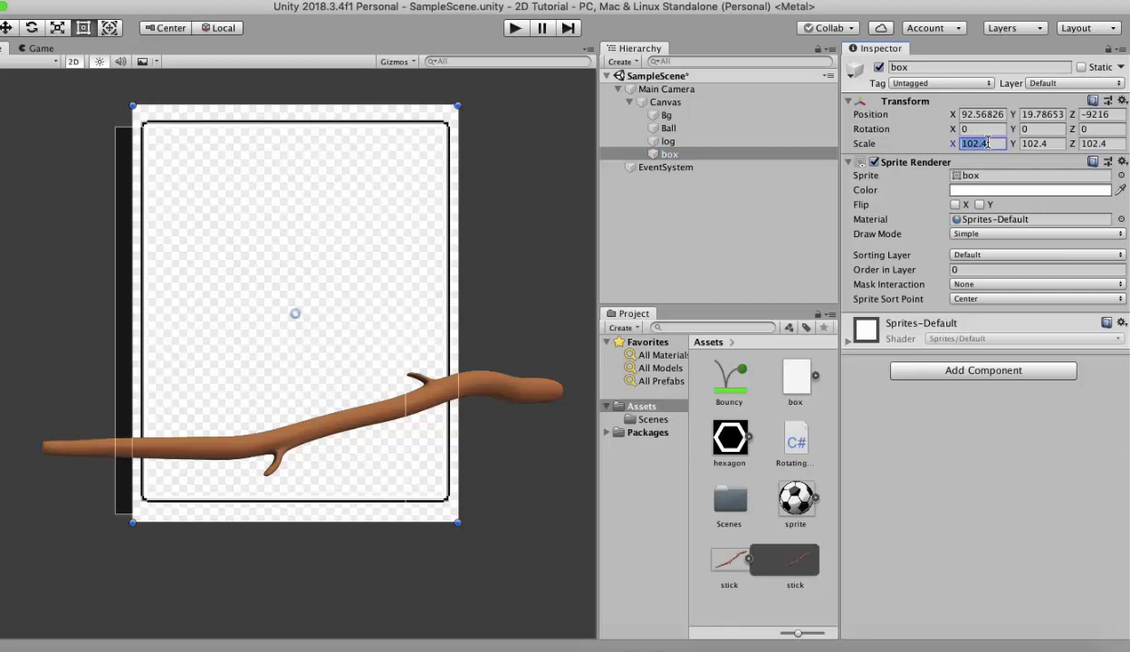
type("50")
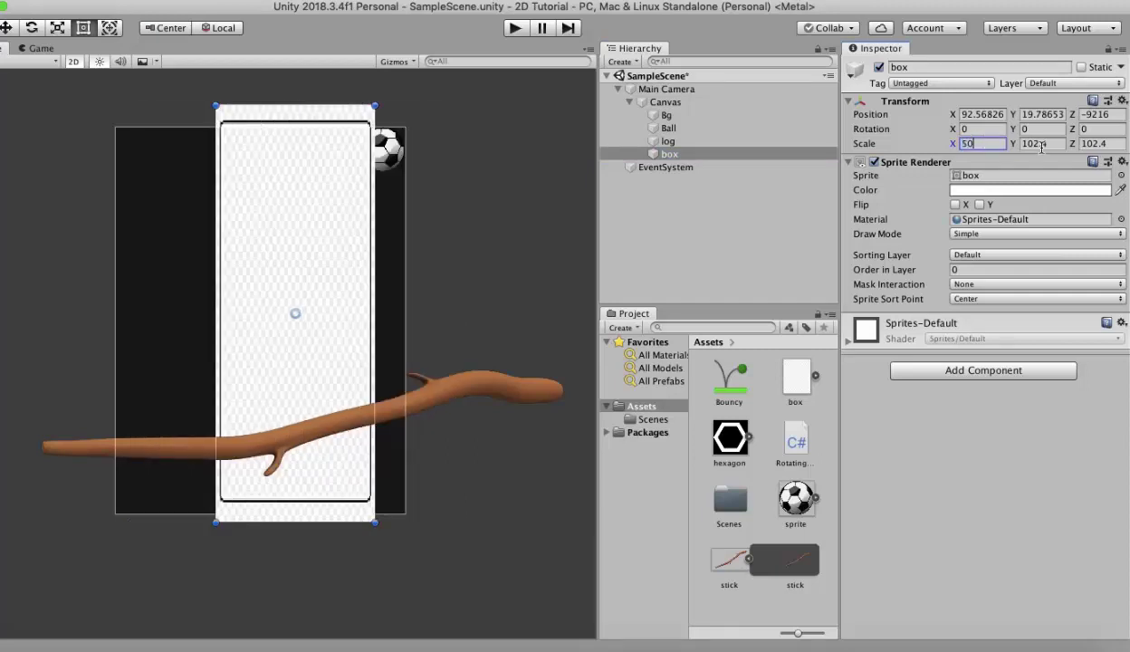
left_click(1042, 145)
type("5")
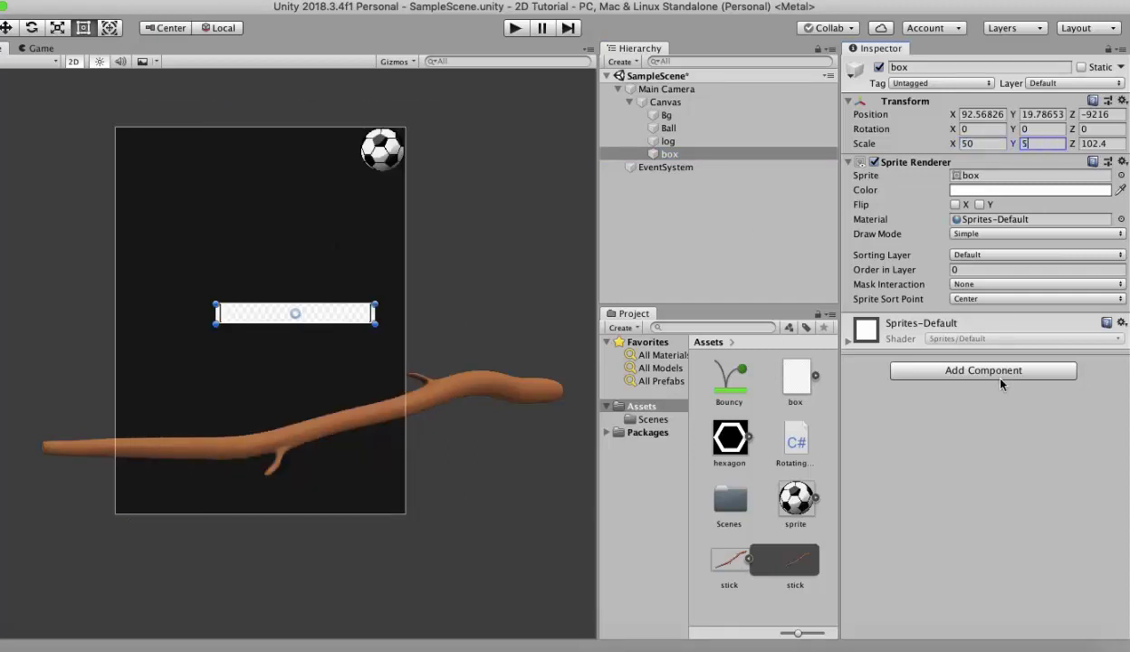
Add a Box Collider 2D to the box and run the scene briefly to test the ball against it.
key("Return")
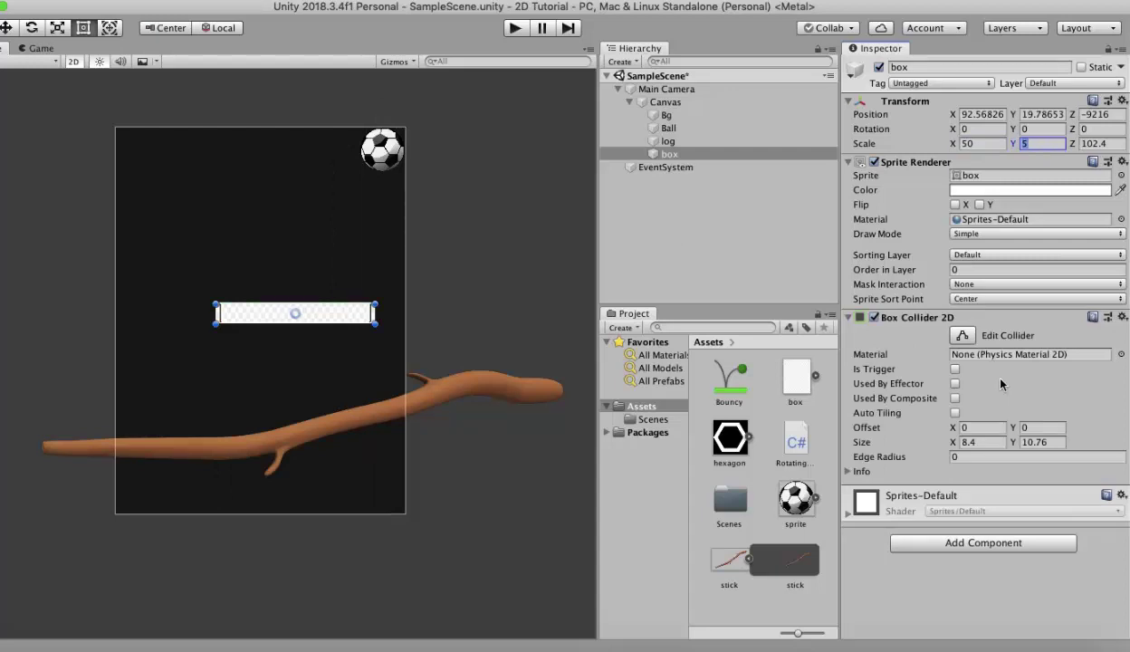
left_click(514, 29)
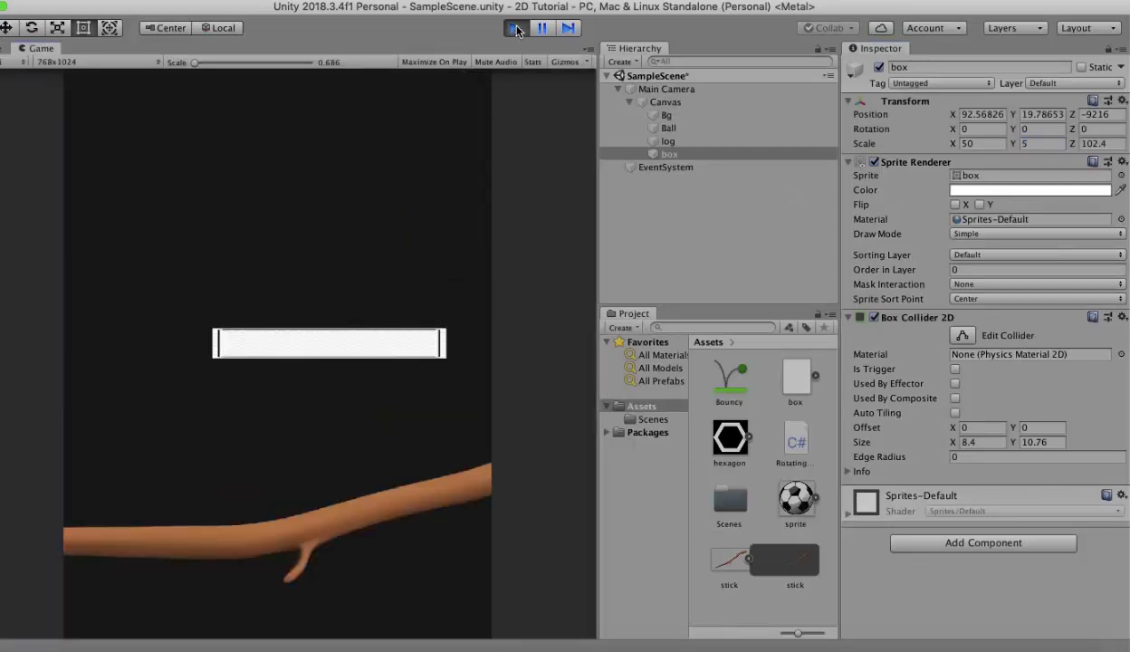
left_click(515, 29)
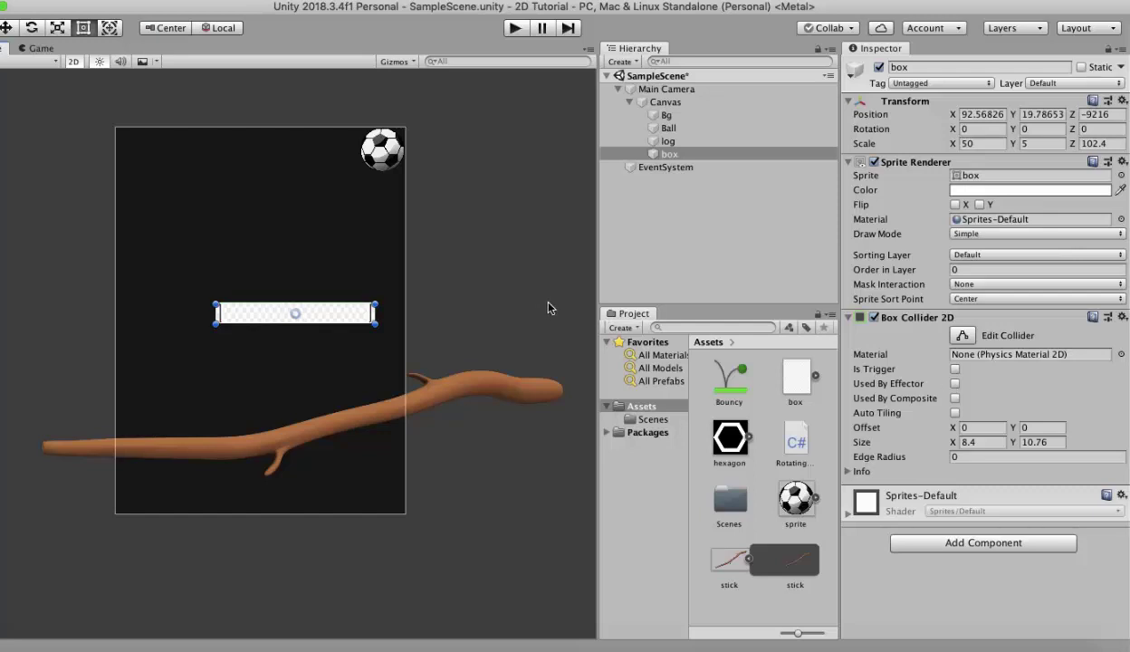
Add a Platform Effector 2D to the box and enable Used By Effector on its Box Collider 2D.
left_click(978, 543)
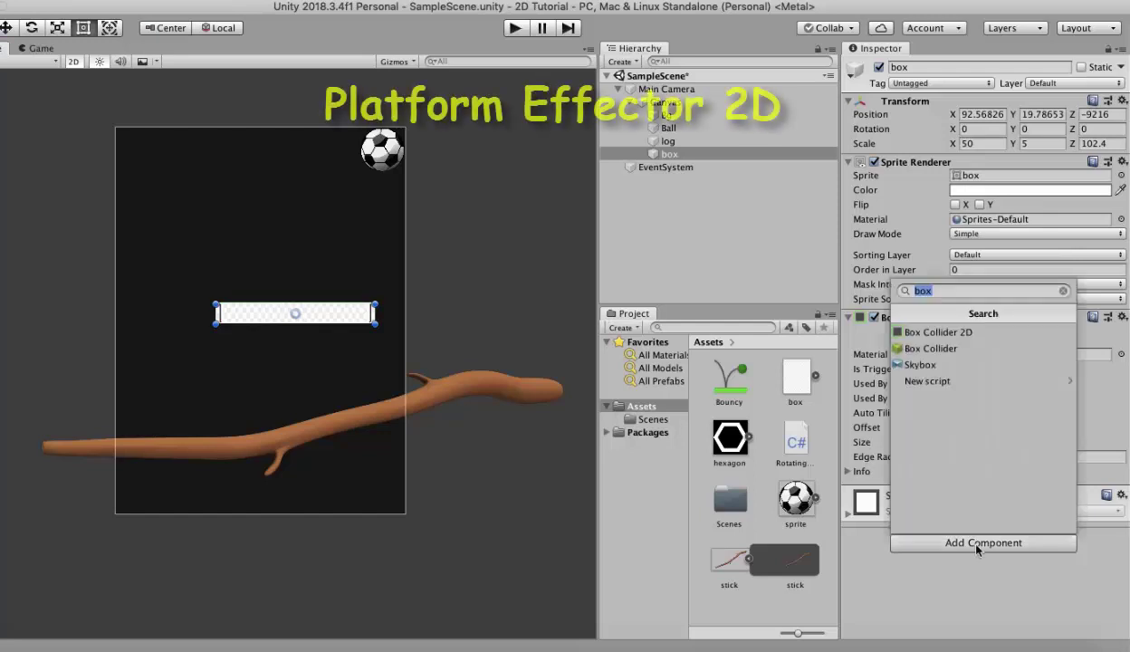
type("plato")
key("BackSpace")
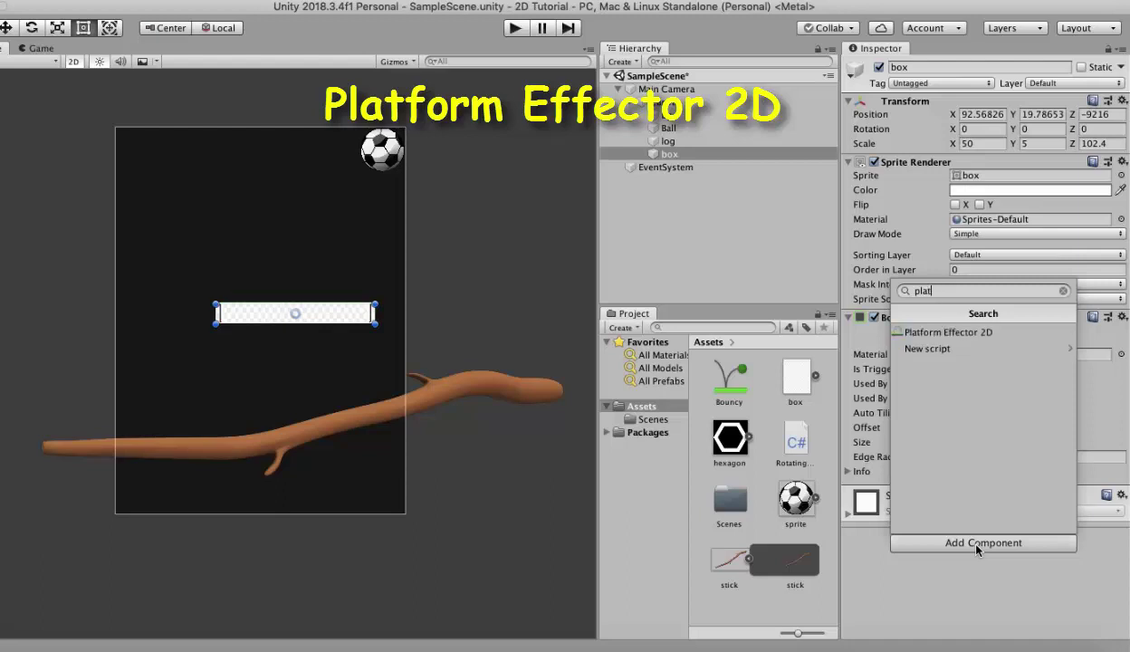
key("Return")
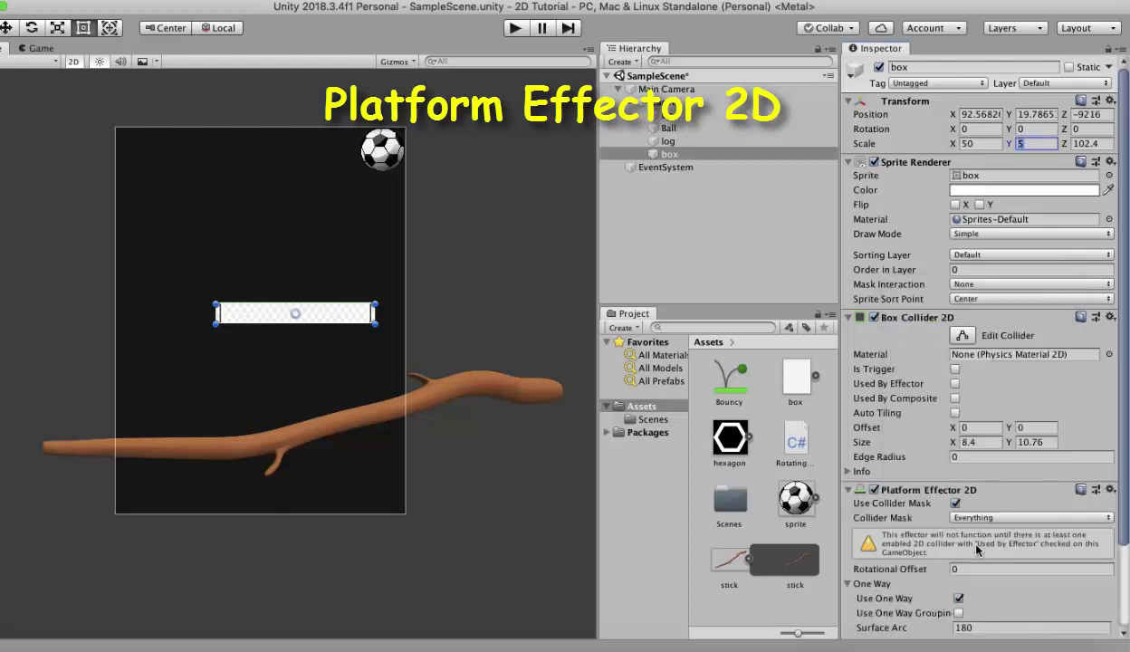
scroll(977, 550, "down", 5)
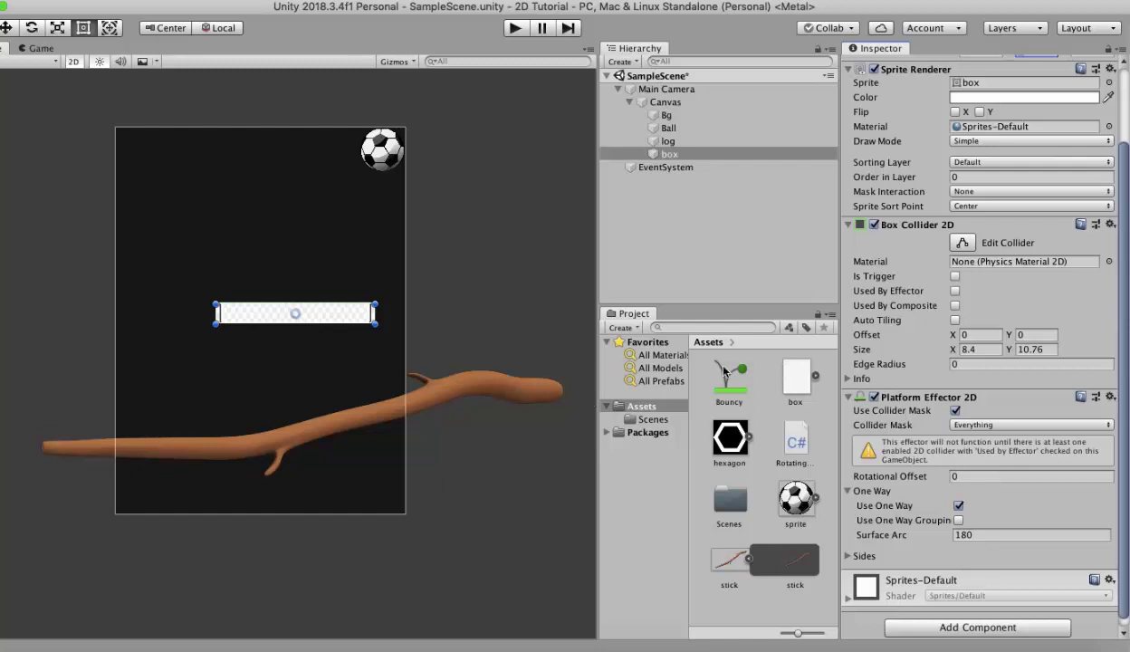
left_click(955, 291)
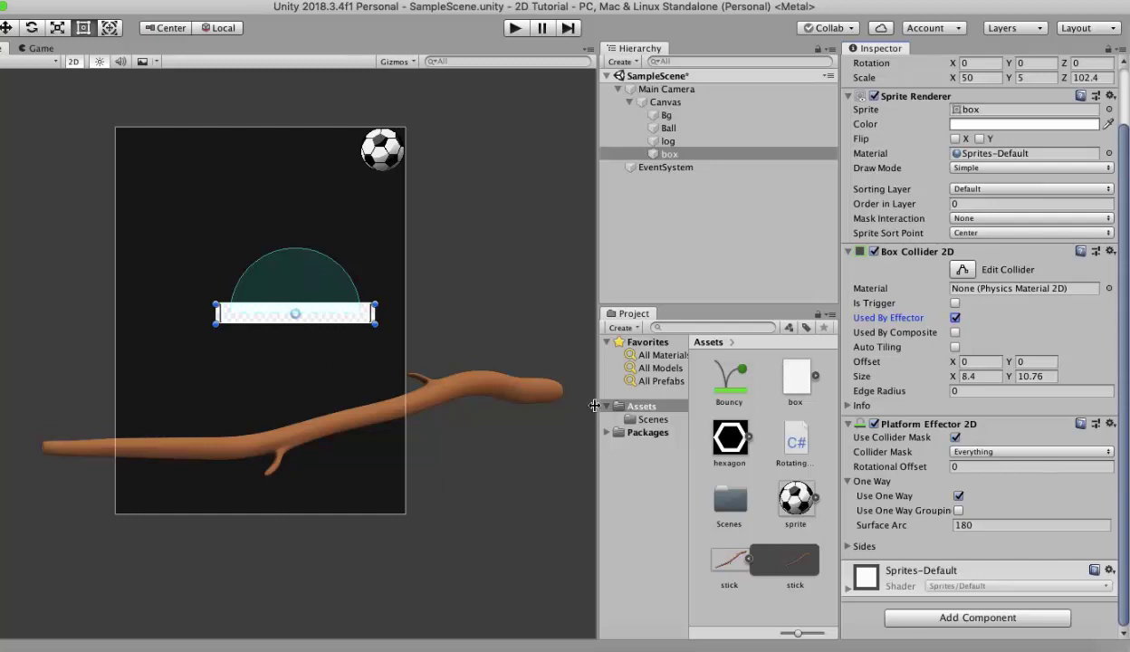
Set the box's Platform Effector 2D rotational offset to 180 and run the scene twice to test the ball against it.
left_click(965, 467)
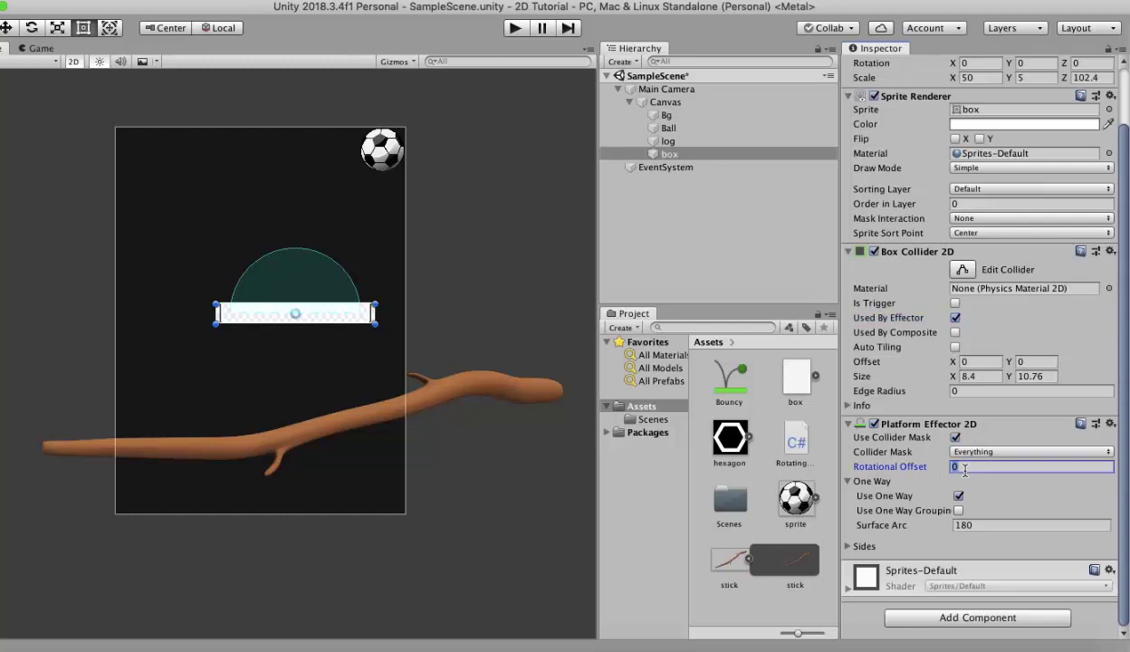
type("180")
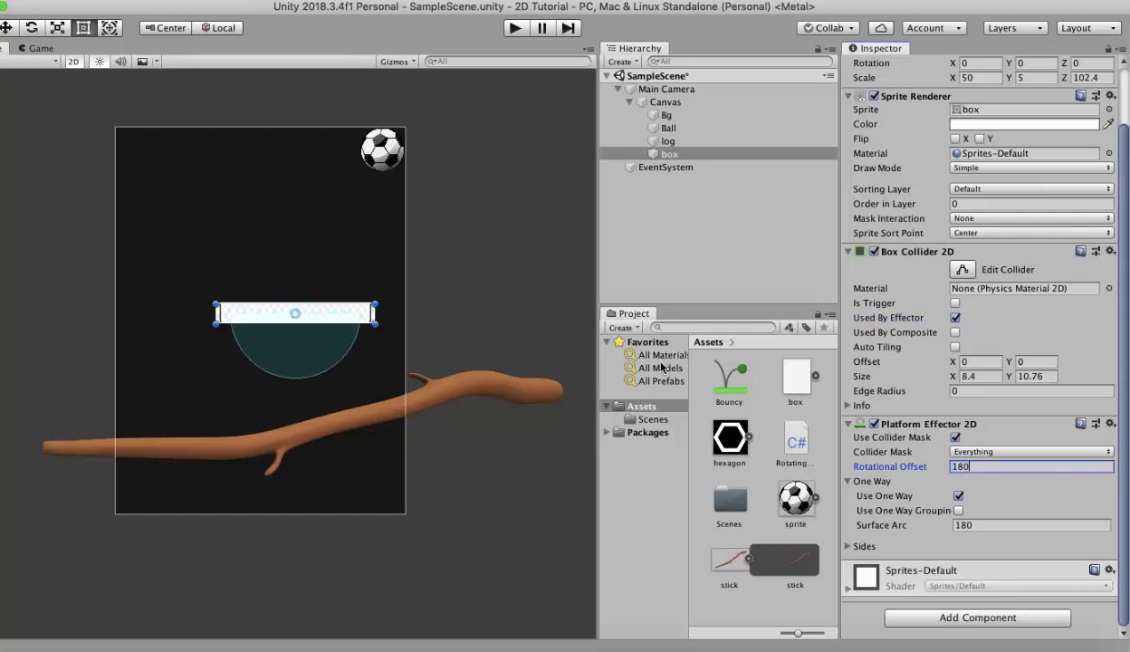
left_click(514, 29)
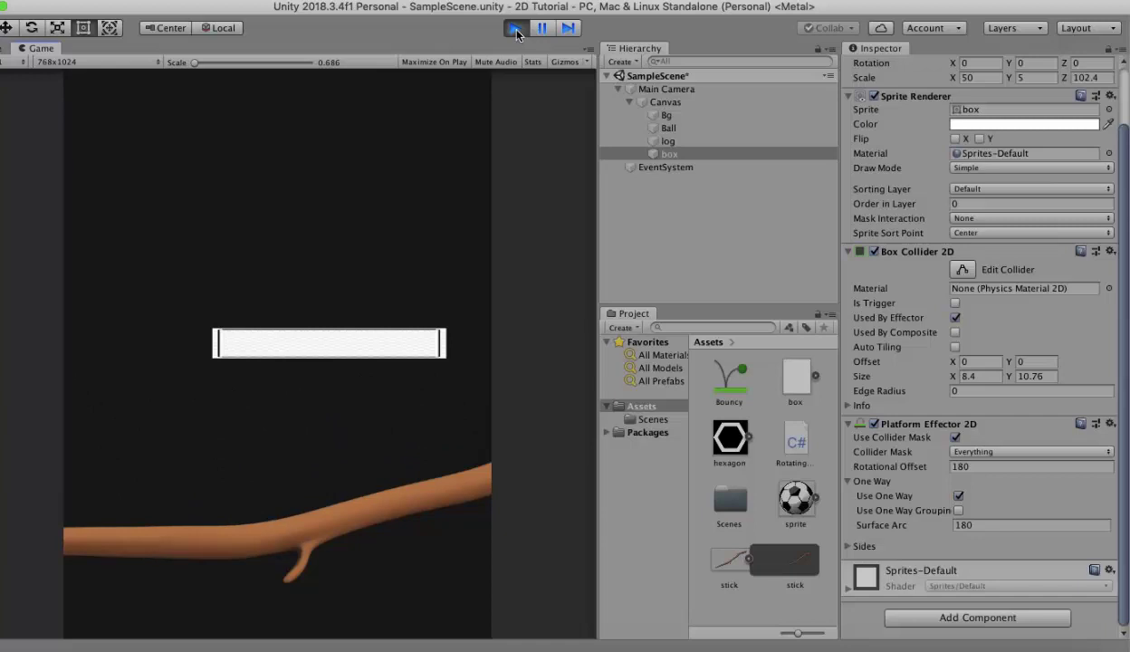
left_click(515, 29)
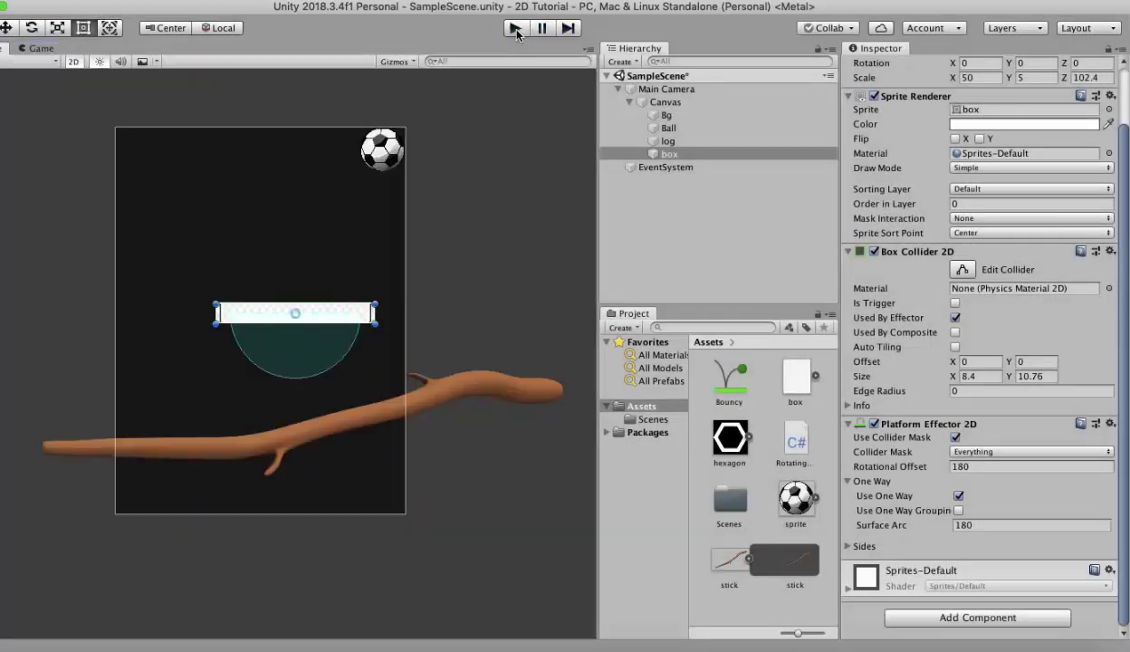
left_click(515, 29)
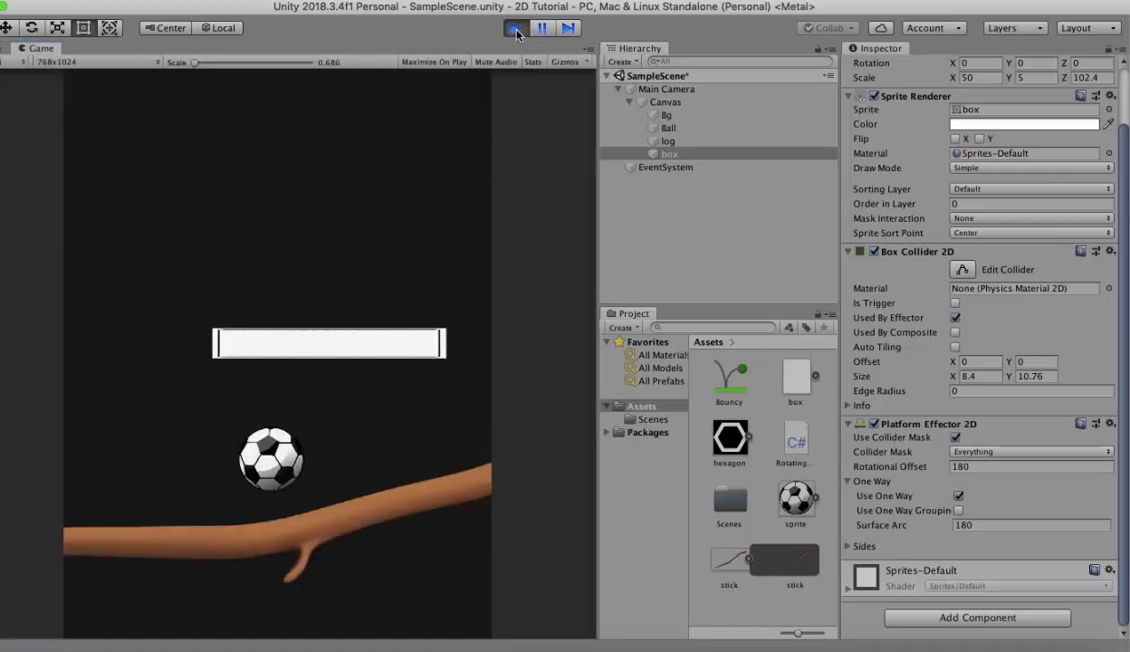
key("super+p")
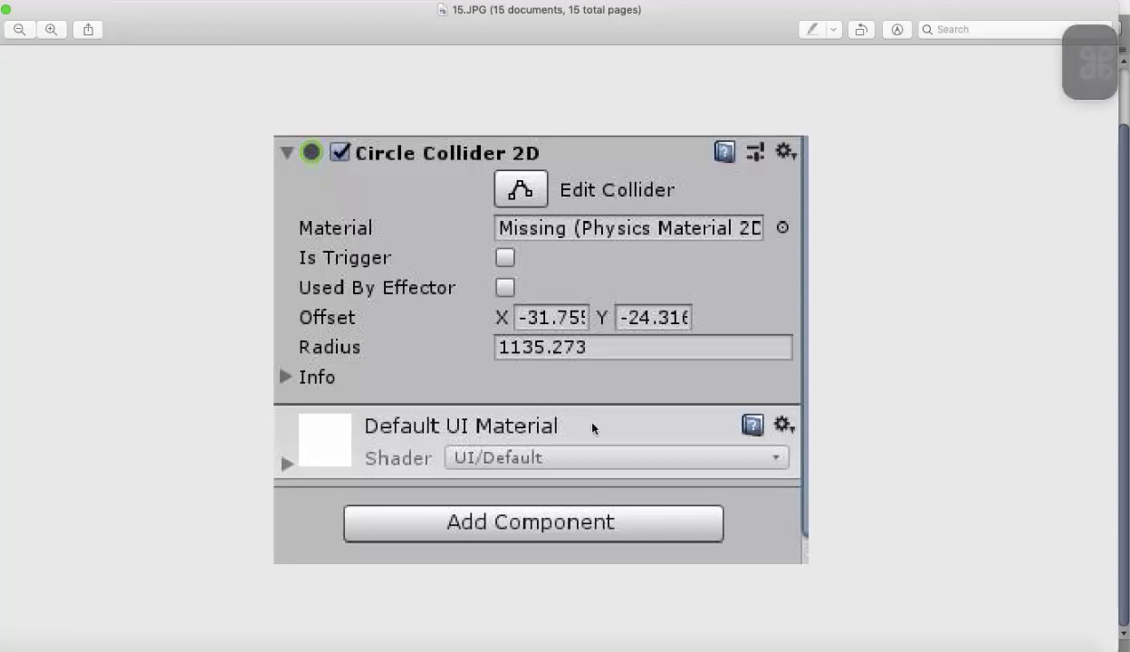
Switch back to Unity and set the Ball's Circle Collider 2D offset to X 100 and Y 100.
key("super+Tab")
left_click(372, 181)
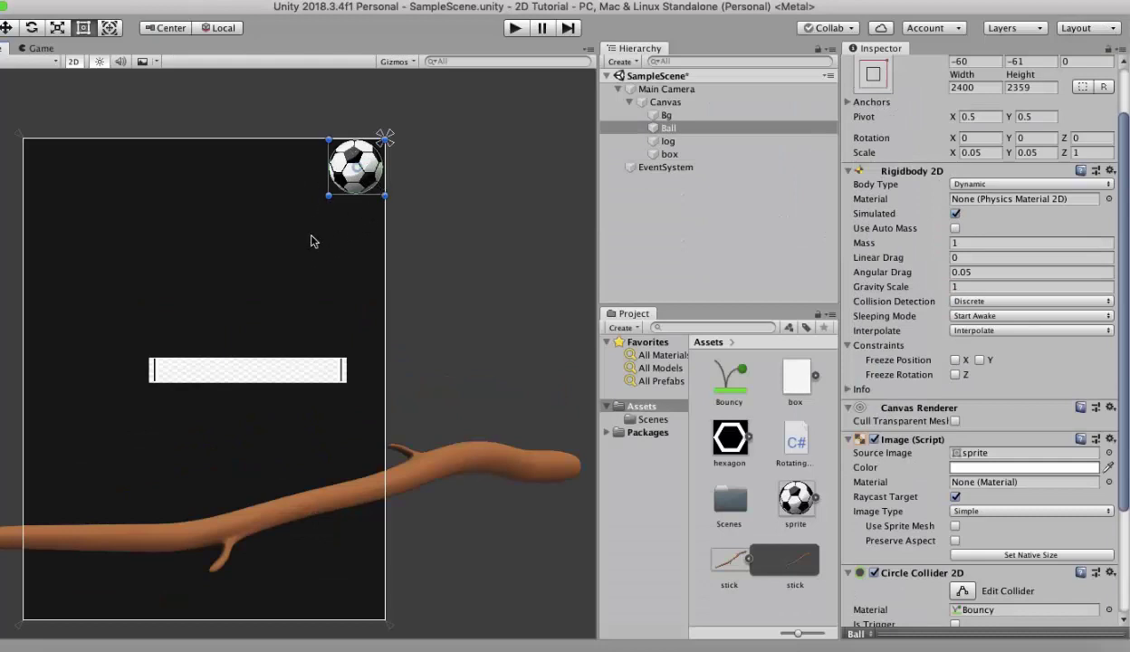
scroll(317, 349, "up", 5)
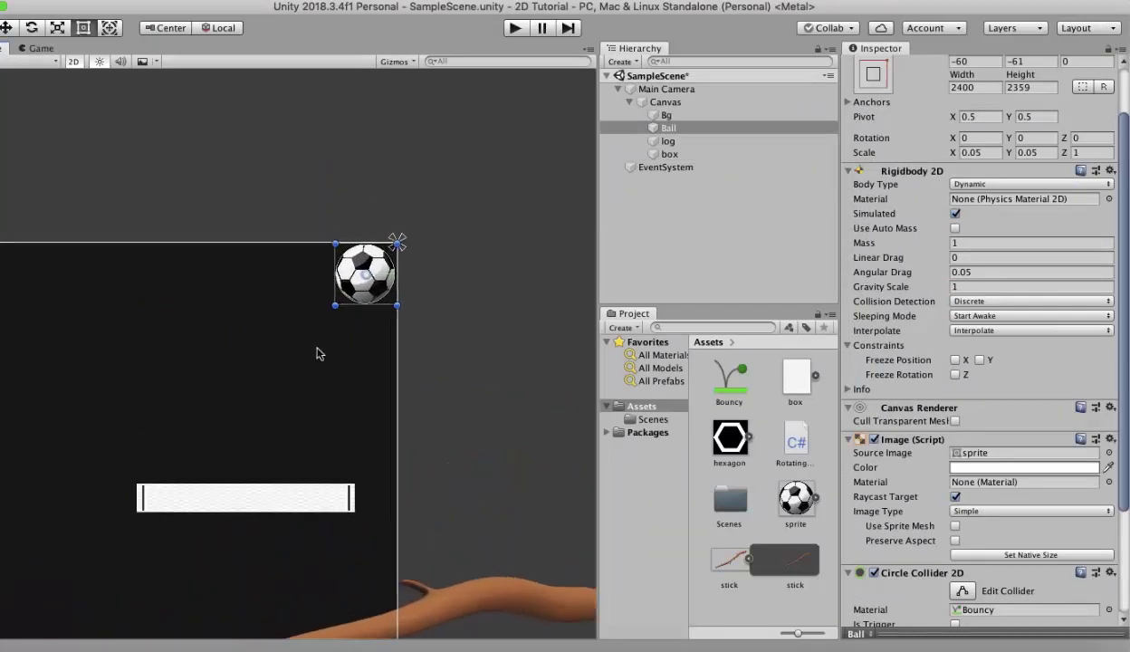
scroll(317, 351, "up", 3)
middle_click_drag(348, 300, 281, 398)
key("t")
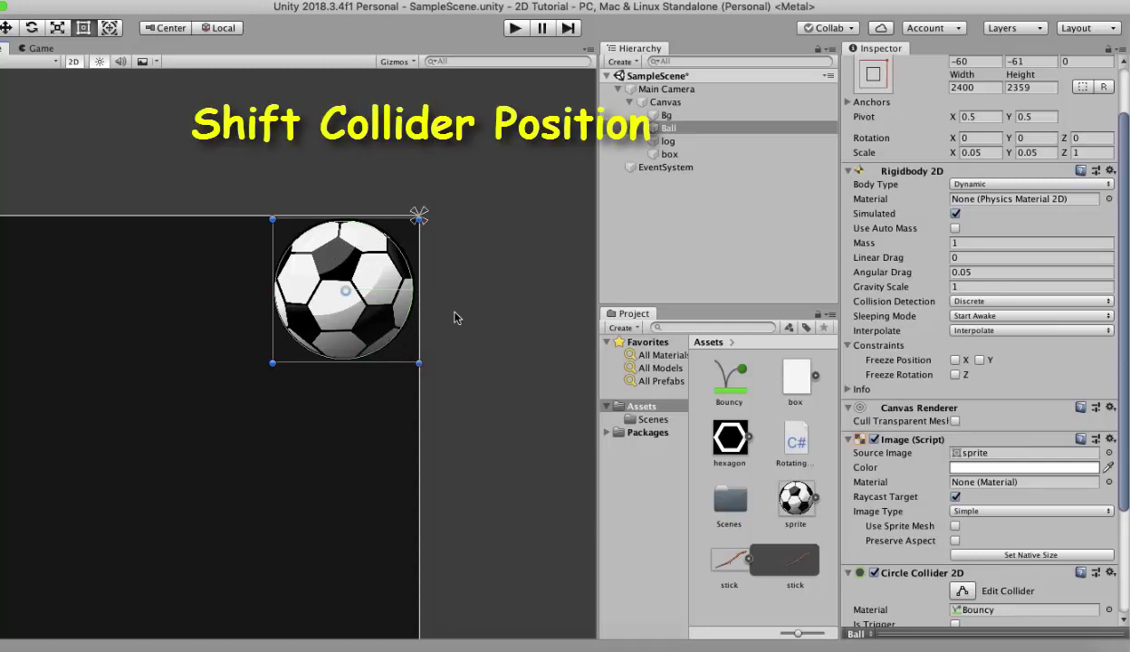
scroll(869, 467, "down", 5)
scroll(875, 472, "down", 1)
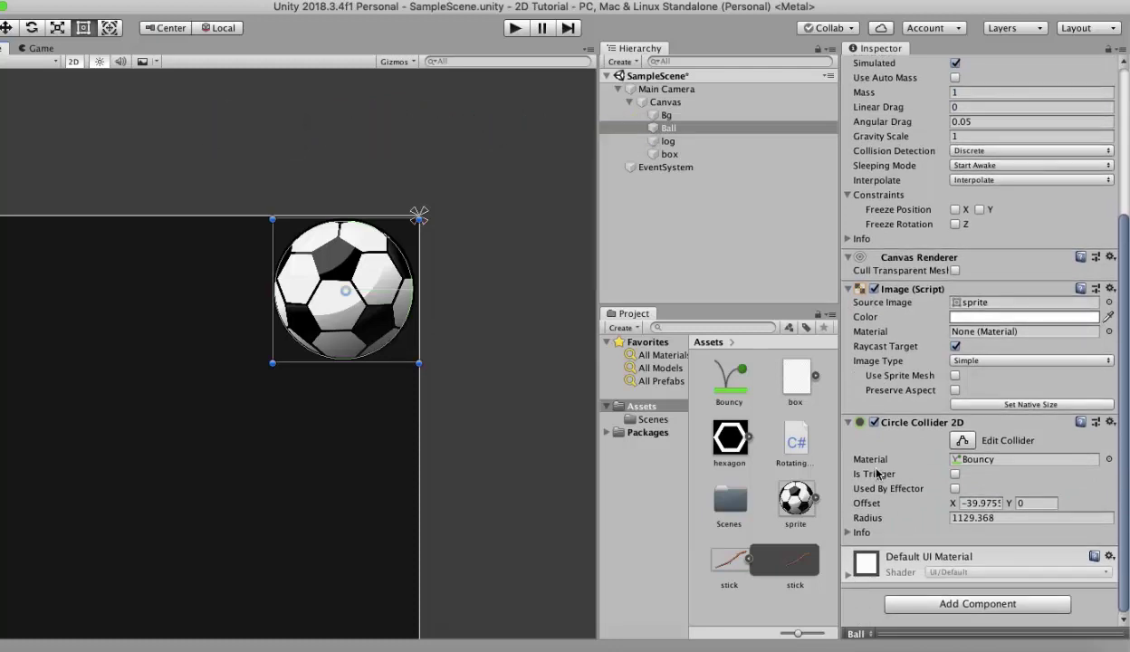
left_click(979, 503)
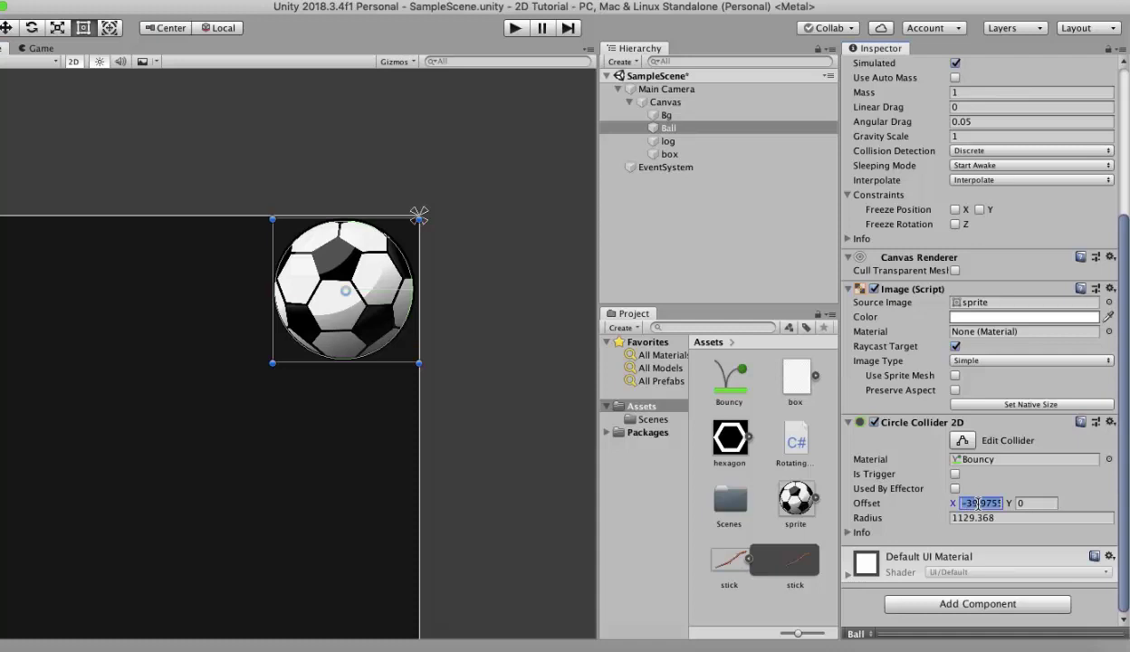
type("100")
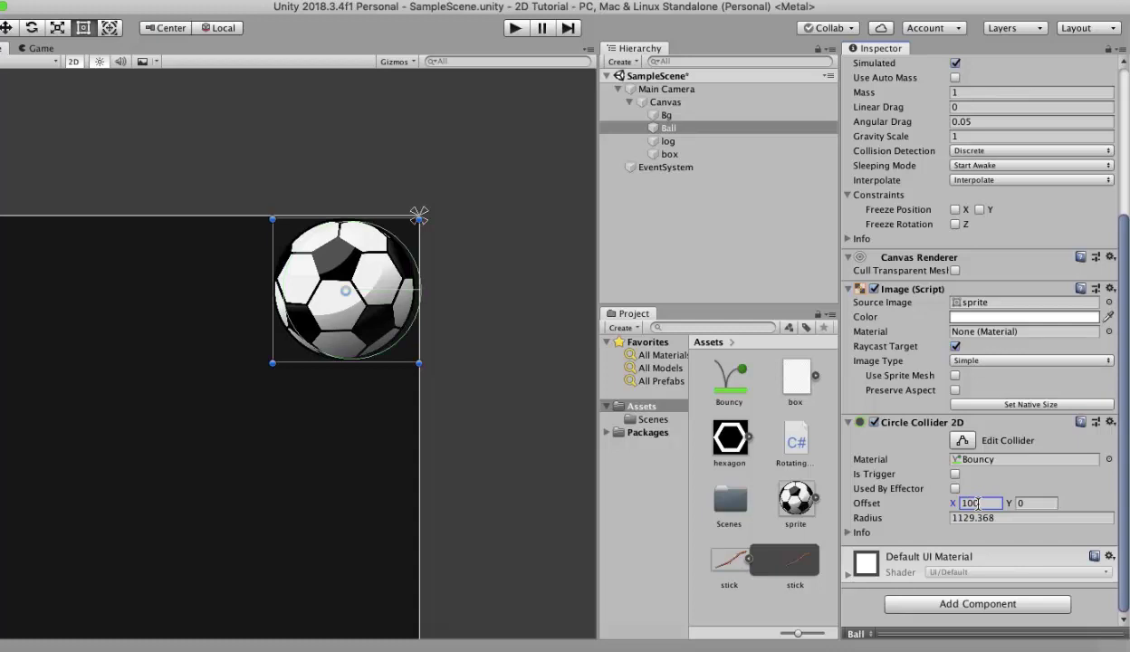
left_click(1026, 503)
type("100")
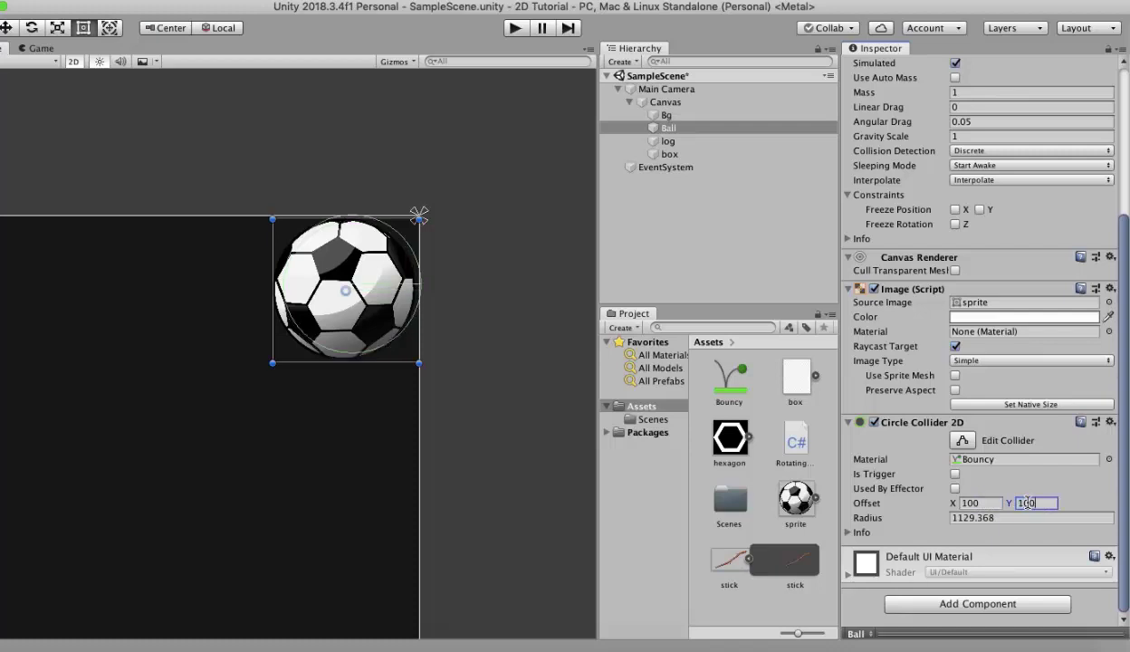